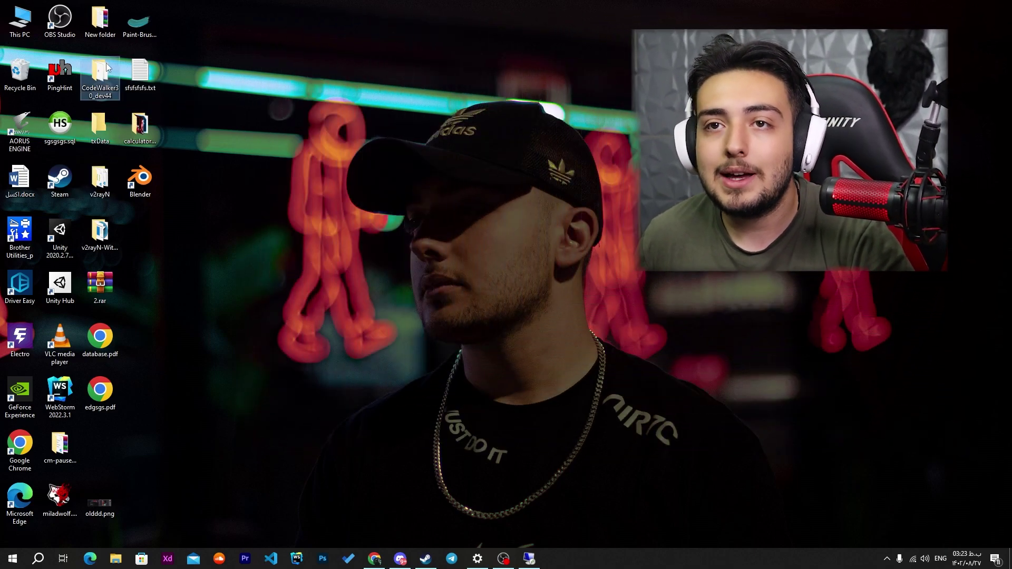
Step: Launch CodeWalker.exe from the CodeWalker30_dev44 folder on the desktop and maximize its window
double_click(107, 67)
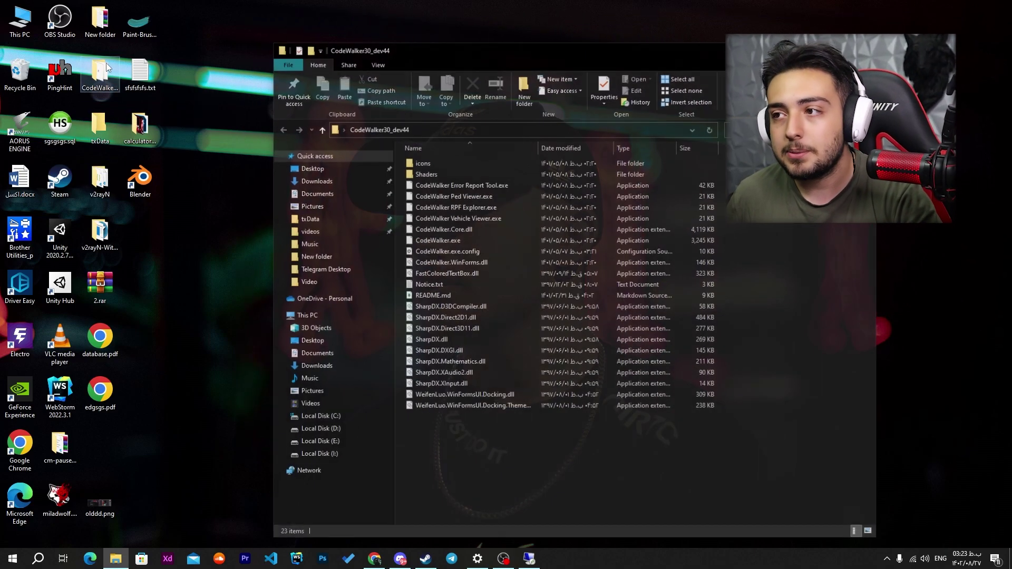
double_click(454, 241)
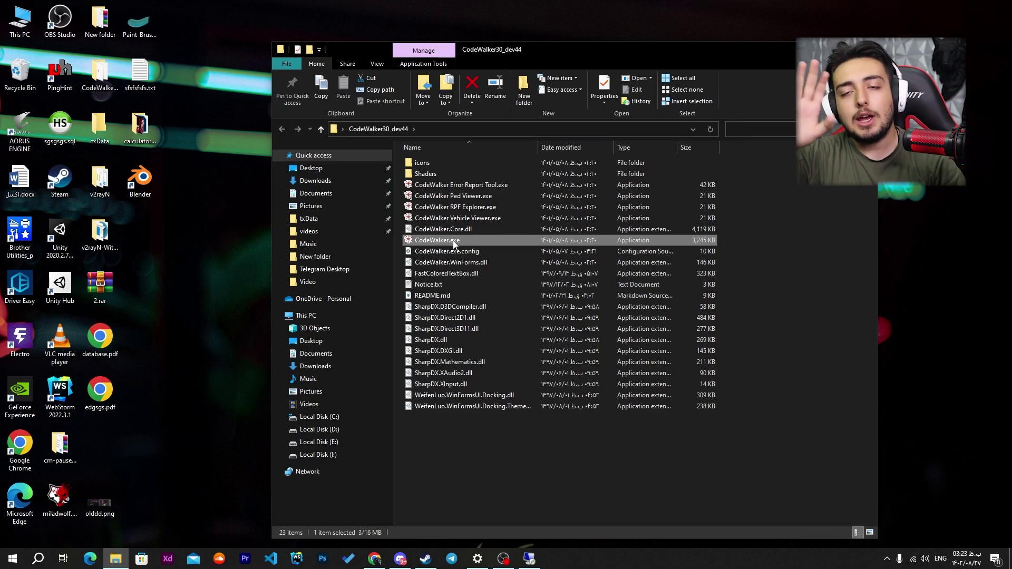
double_click(454, 241)
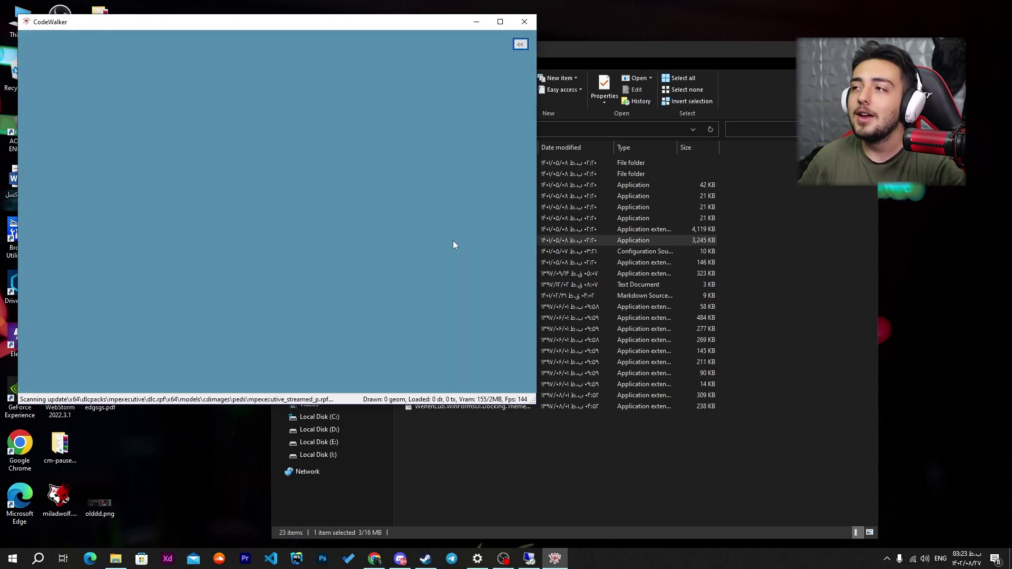
left_click(500, 21)
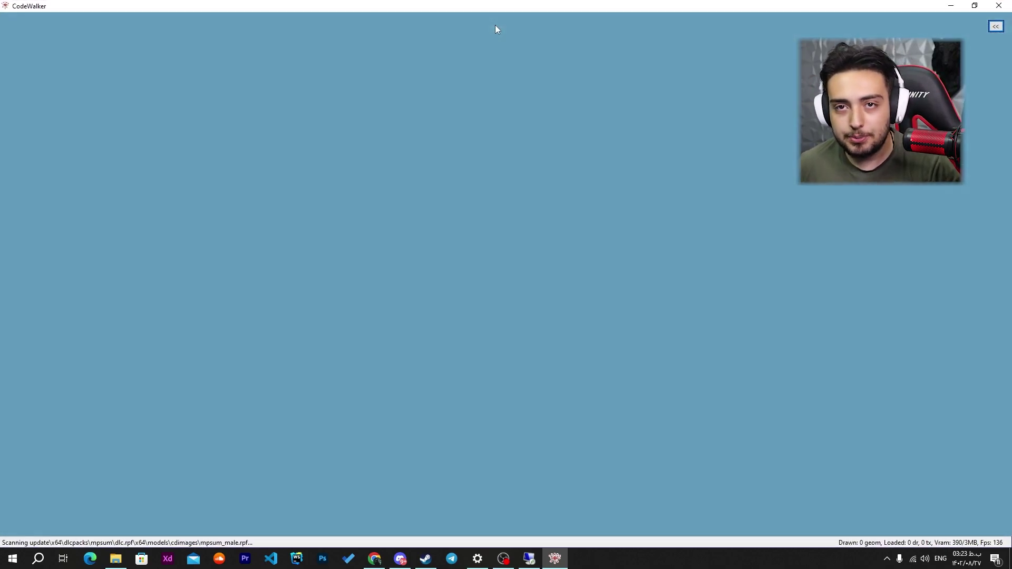
Step: Expand the world view's options panel and show the editing toolbar
mouse_move(403, 562)
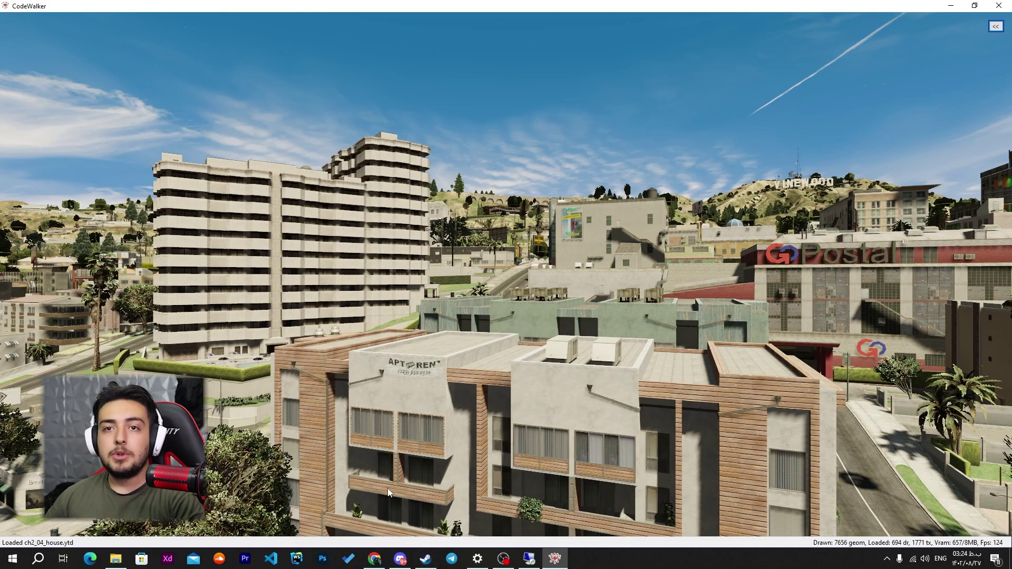
left_click_drag(452, 313, 1011, 48)
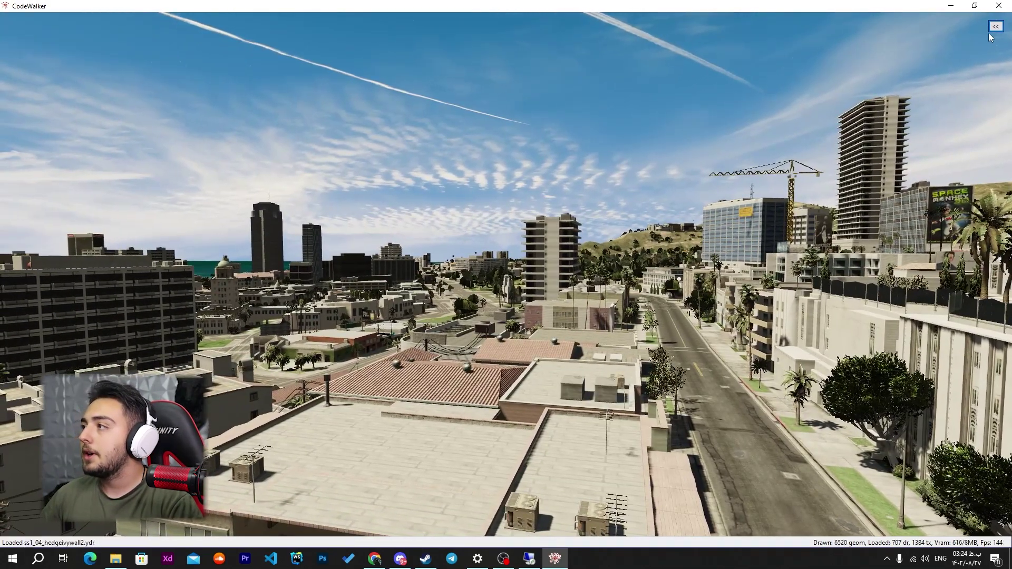
left_click(996, 27)
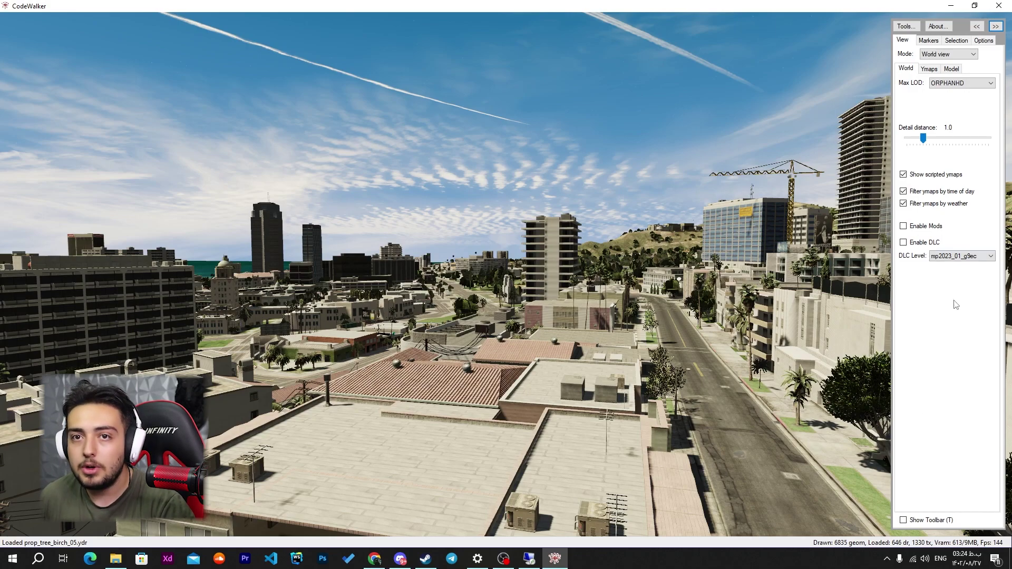
key("t")
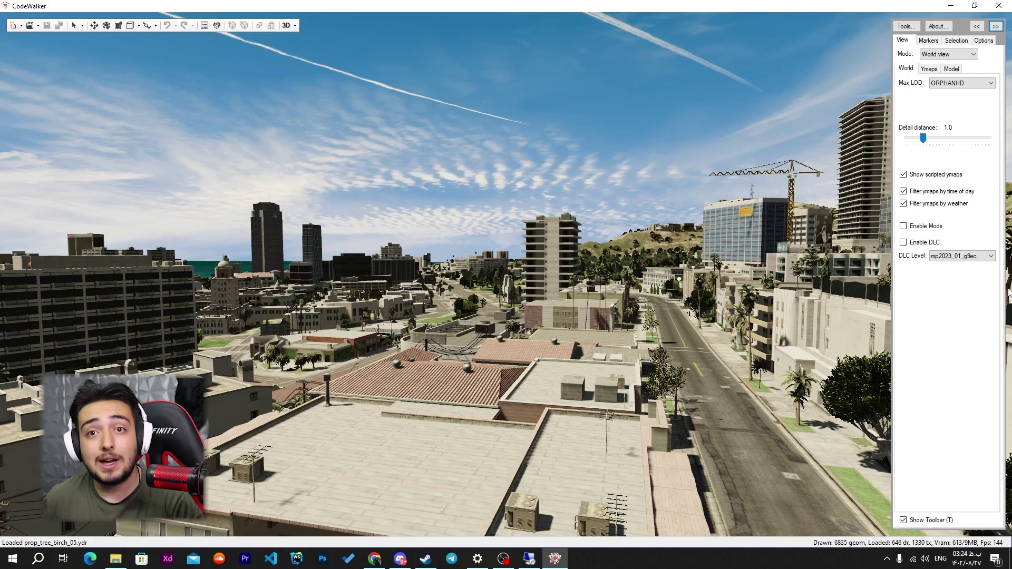
Step: Fly forward over the city's roads and intersections to examine the loaded world
mouse_move(511, 285)
left_mouse_down()
mouse_move(491, 286)
mouse_move(508, 287)
left_mouse_up()
key("w")
key("w")
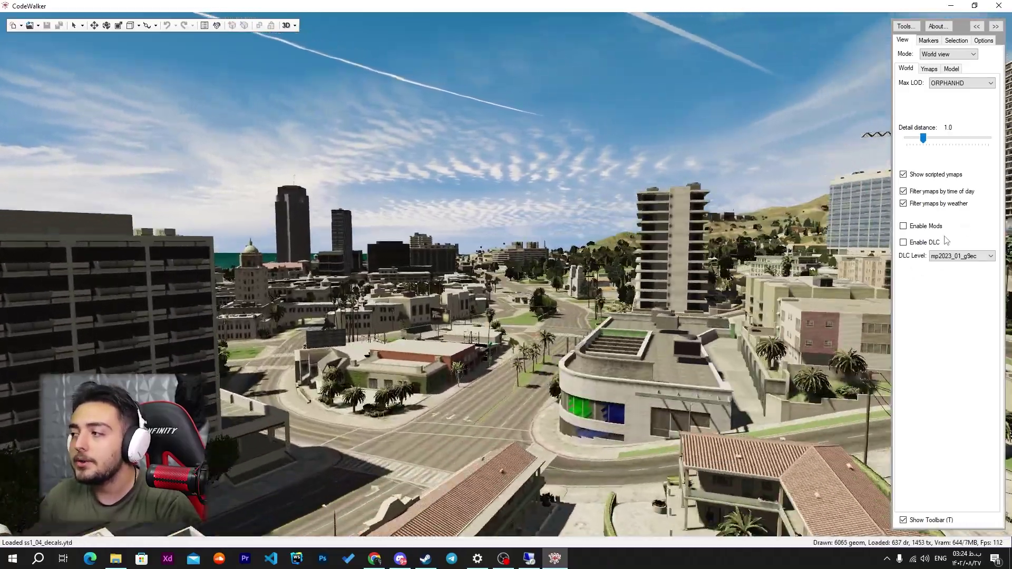
key("w")
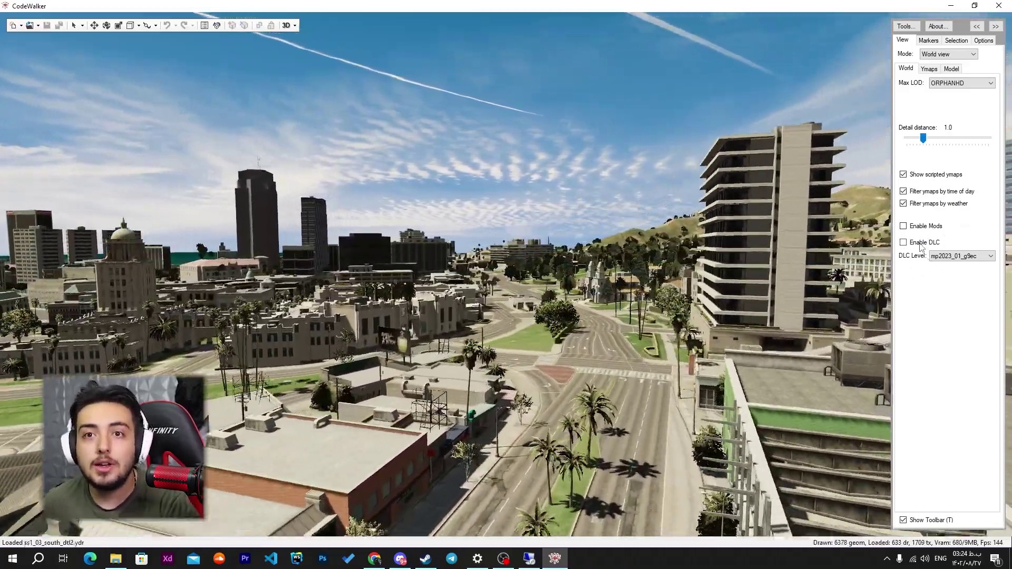
key("w")
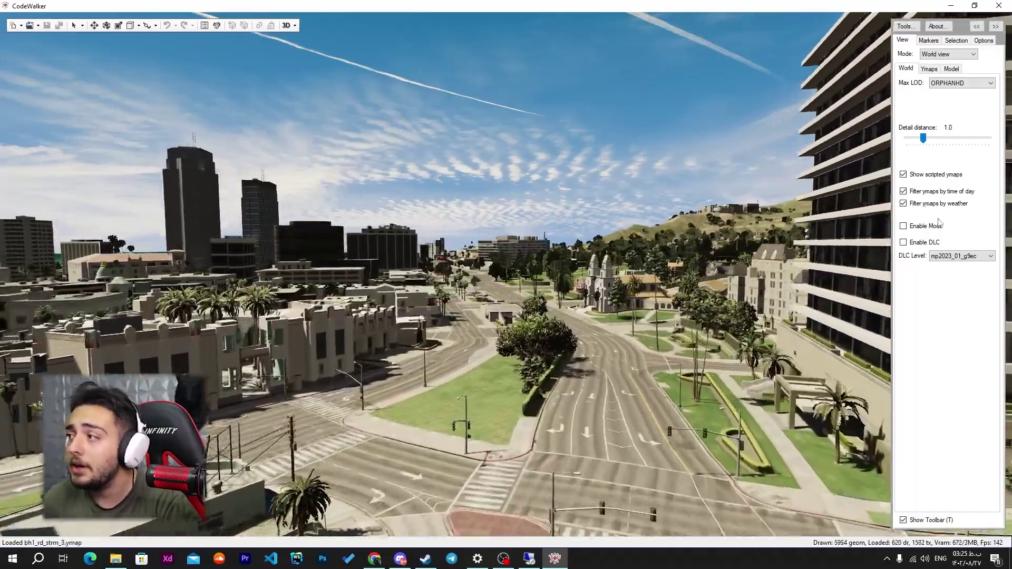
key("w")
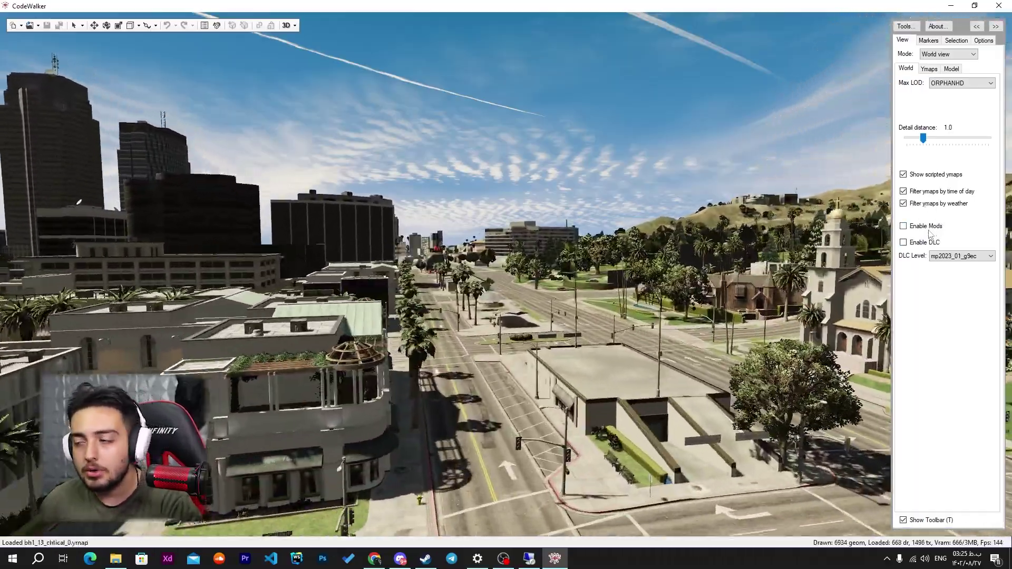
key("w")
left_click_drag(632, 298, 618, 337)
key("s")
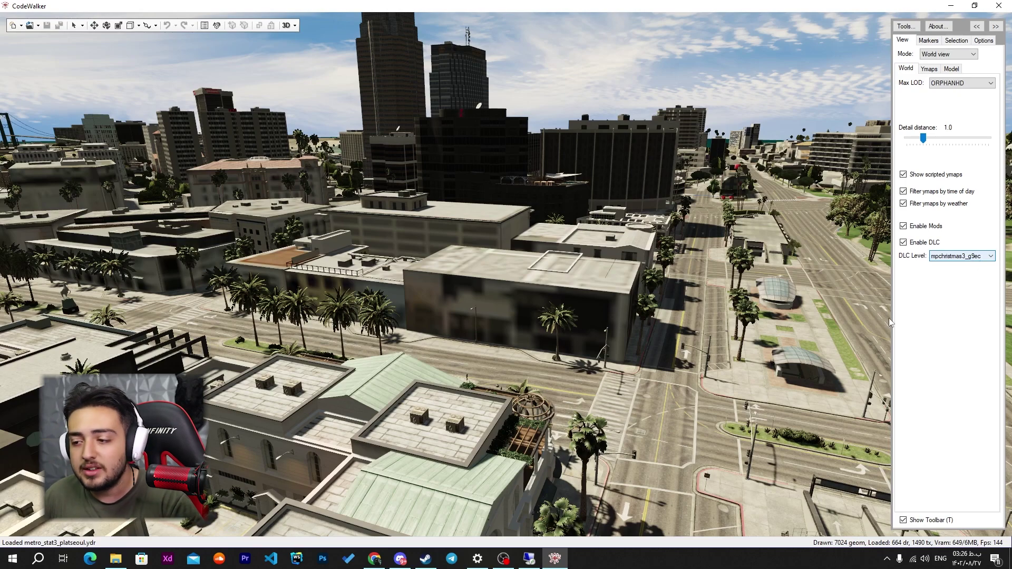
Step: View the city blocks around the church from above and descend to street level near the dumpsters
key("alt+Tab")
key("alt+Tab")
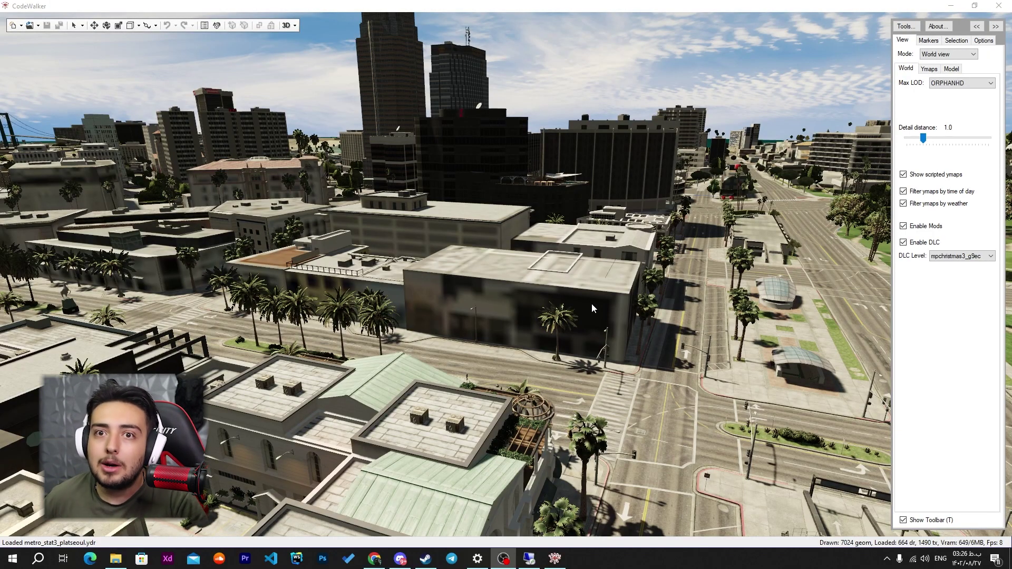
left_click_drag(381, 345, 266, 375)
key("s")
key("s")
key("s")
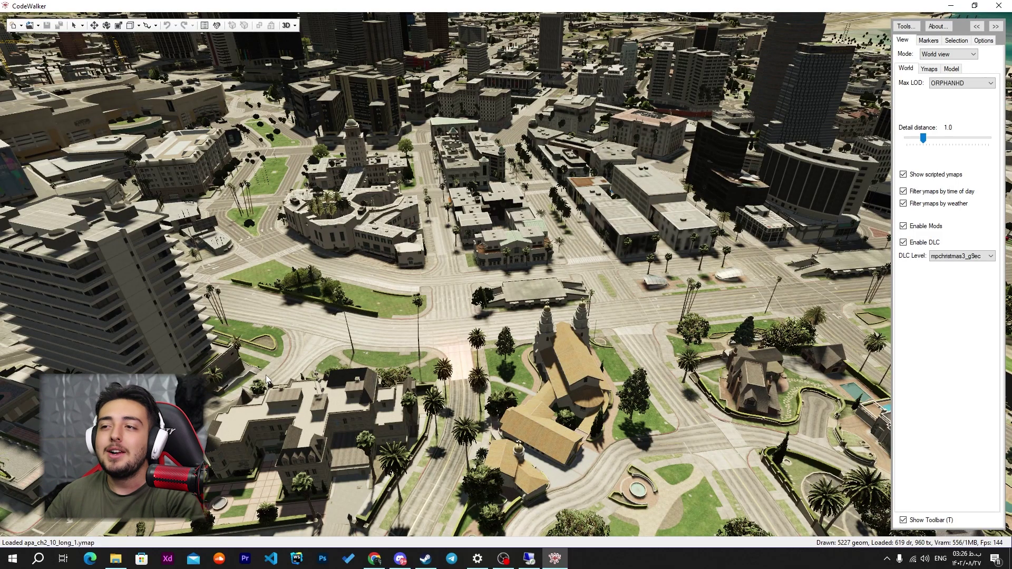
left_click_drag(313, 326, 369, 317)
key("w")
left_click_drag(560, 250, 542, 363)
key("w")
key("w")
key("w")
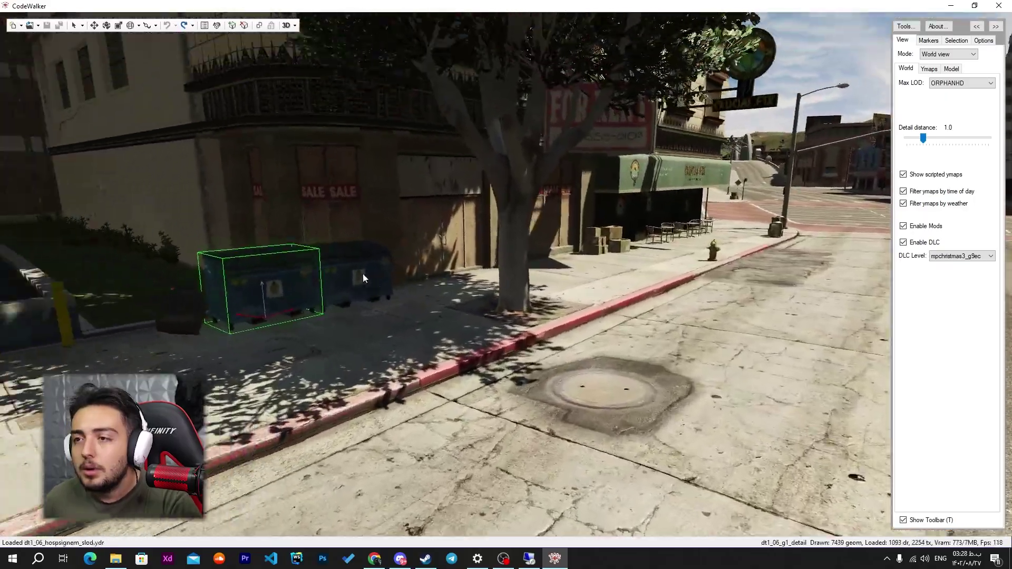
Step: Create a new Ymap file in a new CodeWalker project
key("w")
left_click_drag(363, 274, 525, 302)
key("s")
key("a")
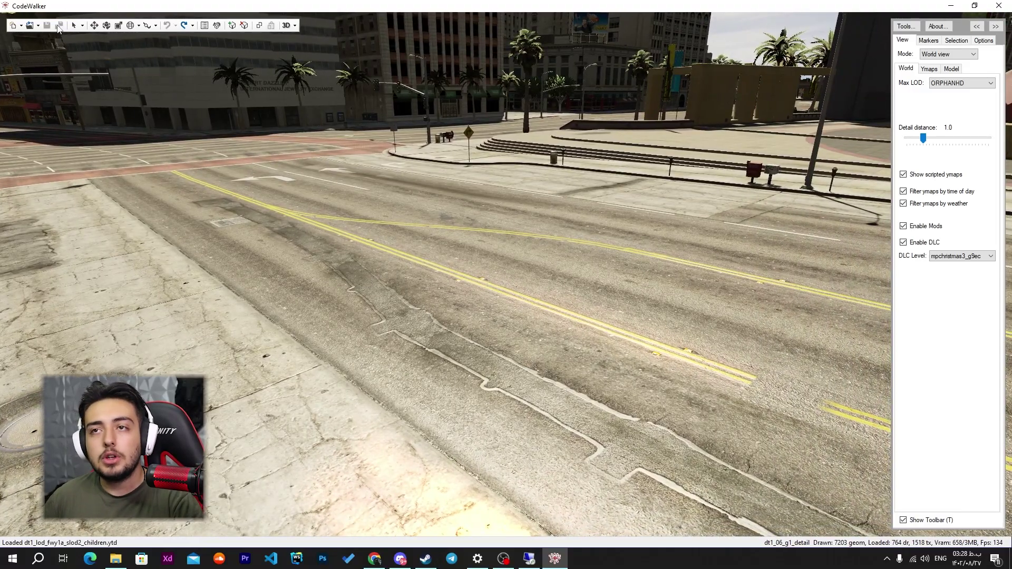
left_click(39, 26)
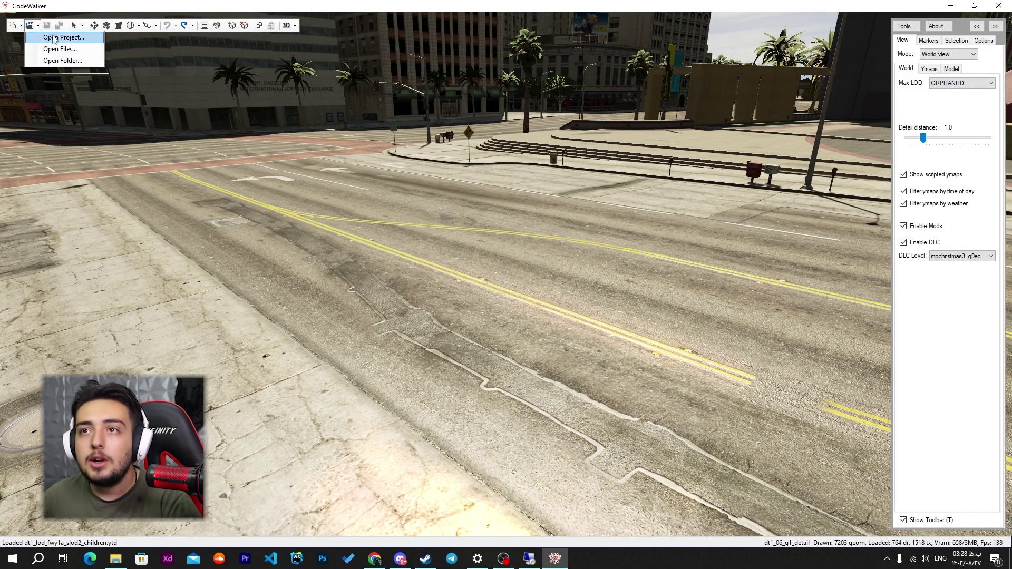
left_click(17, 29)
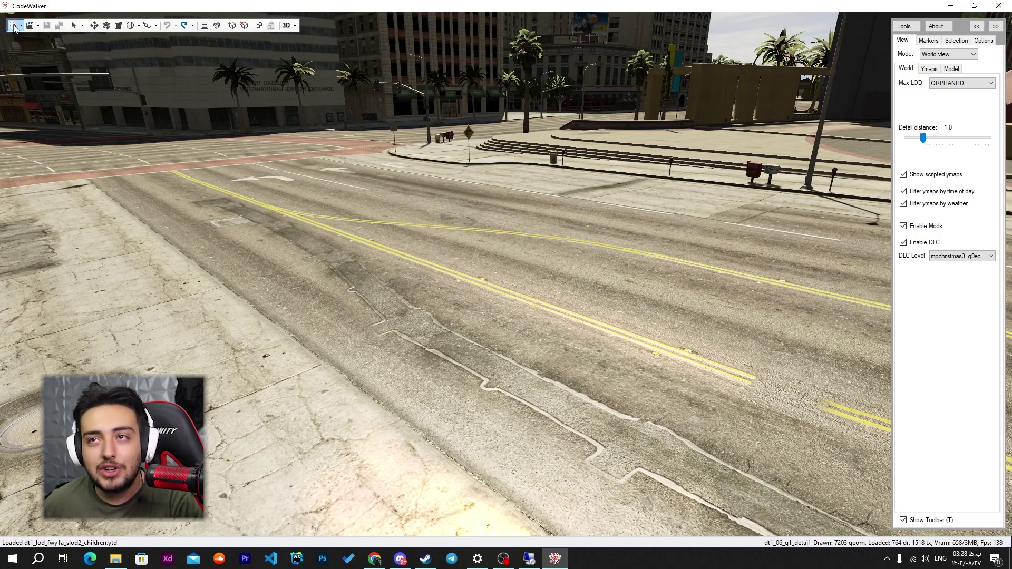
left_click(22, 27)
left_click(22, 28)
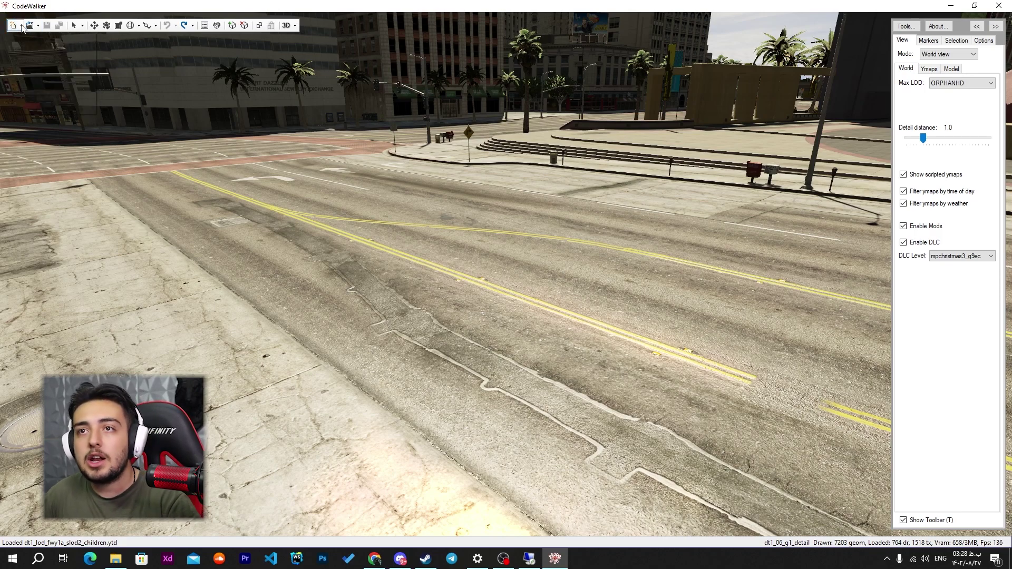
left_click(22, 25)
left_click(22, 26)
left_click(21, 26)
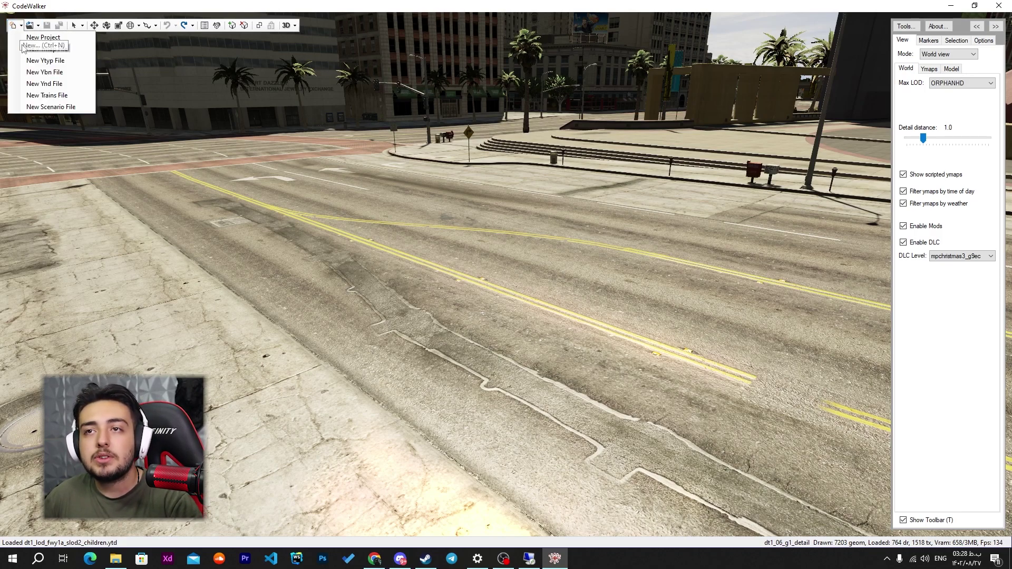
left_click(25, 52)
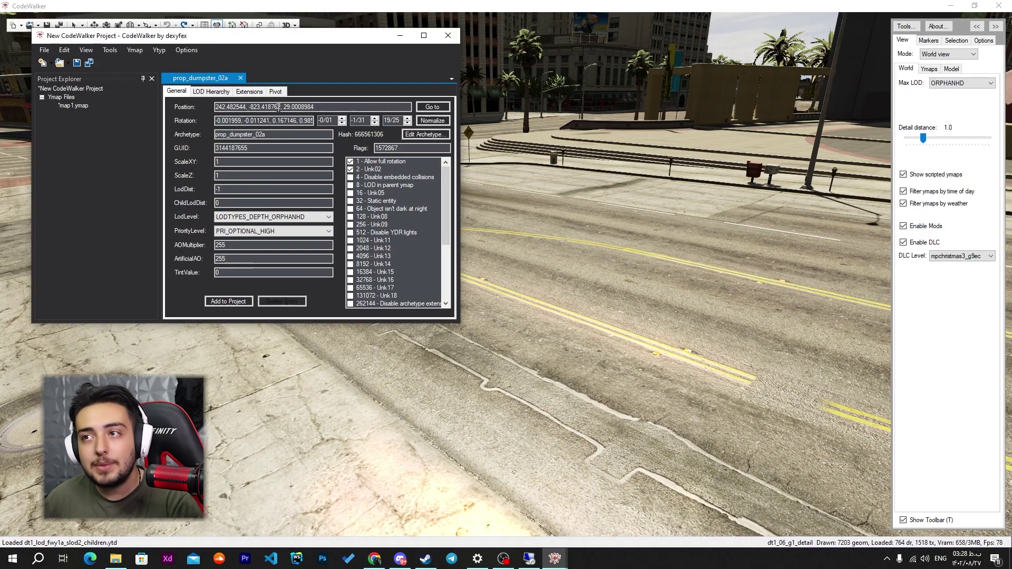
Step: Name the project MiladWolfTest and open the properties of map1.ymap
left_click(65, 89)
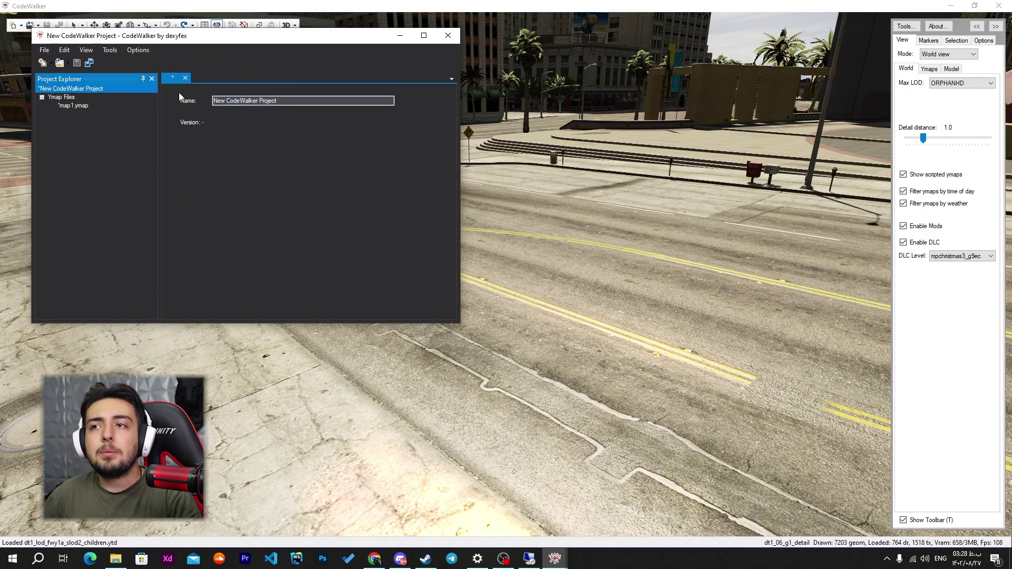
left_click_drag(280, 101, 187, 103)
type("MiladWolf")
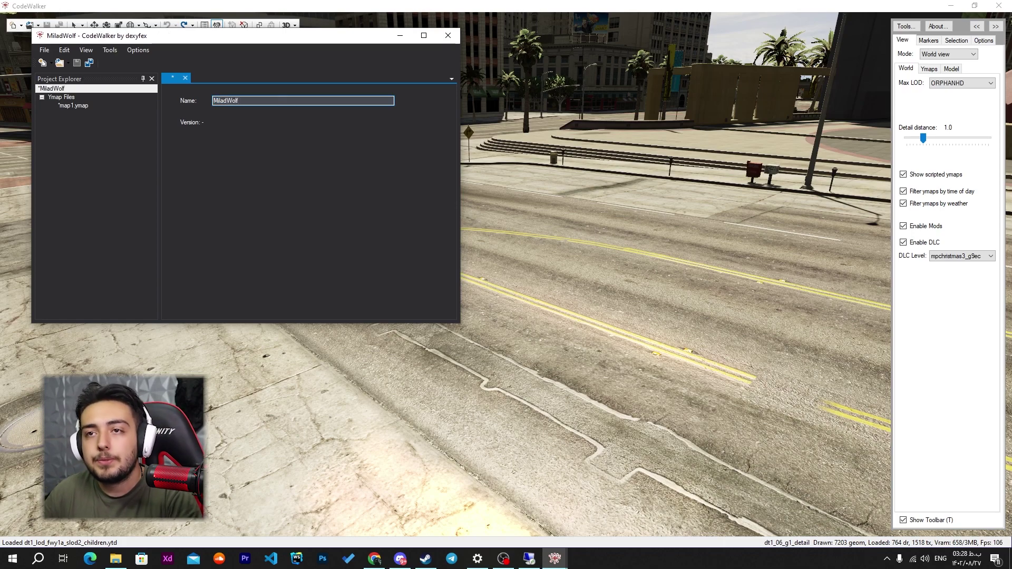
type("Test")
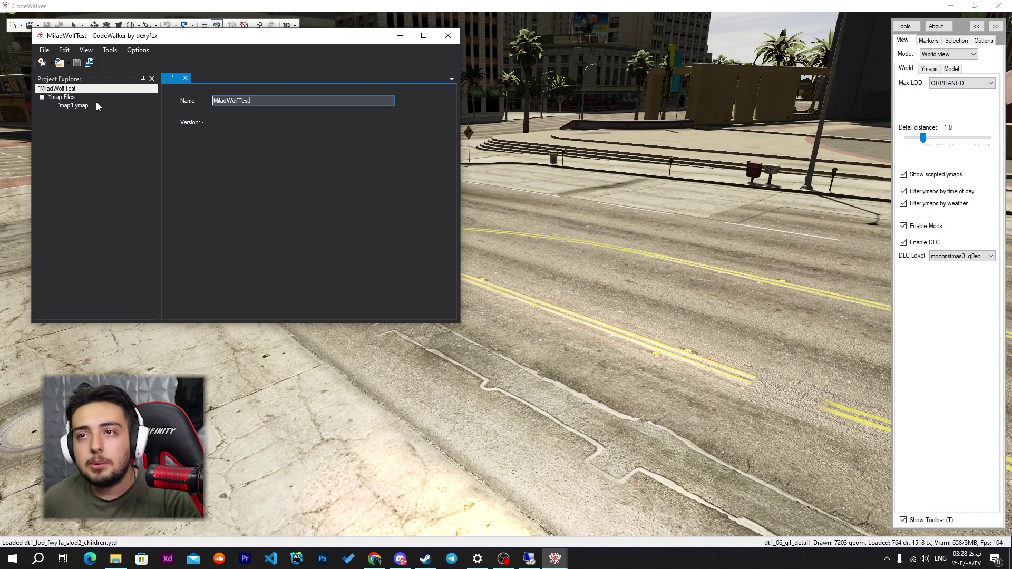
left_click(99, 105)
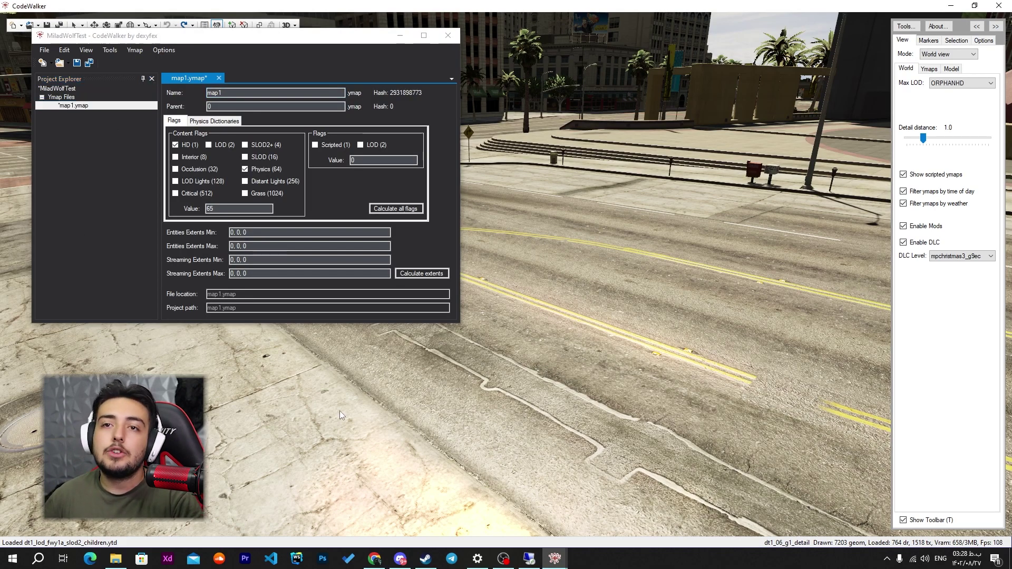
Step: Minimize the project window and move the selected blue dumpster from the sidewalk to the yellow lines in the road
left_click(401, 34)
left_click_drag(429, 166, 328, 175)
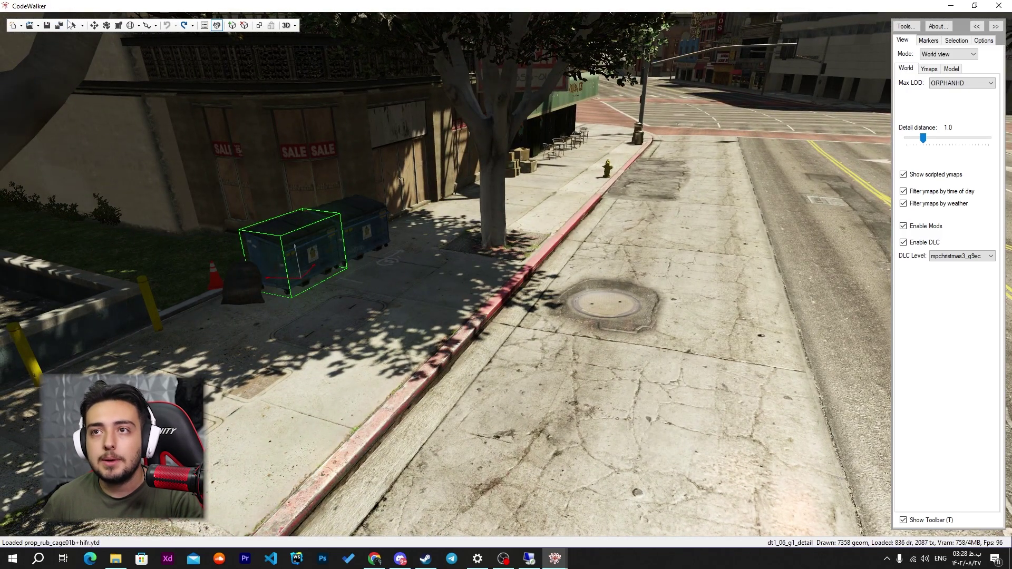
left_click(95, 26)
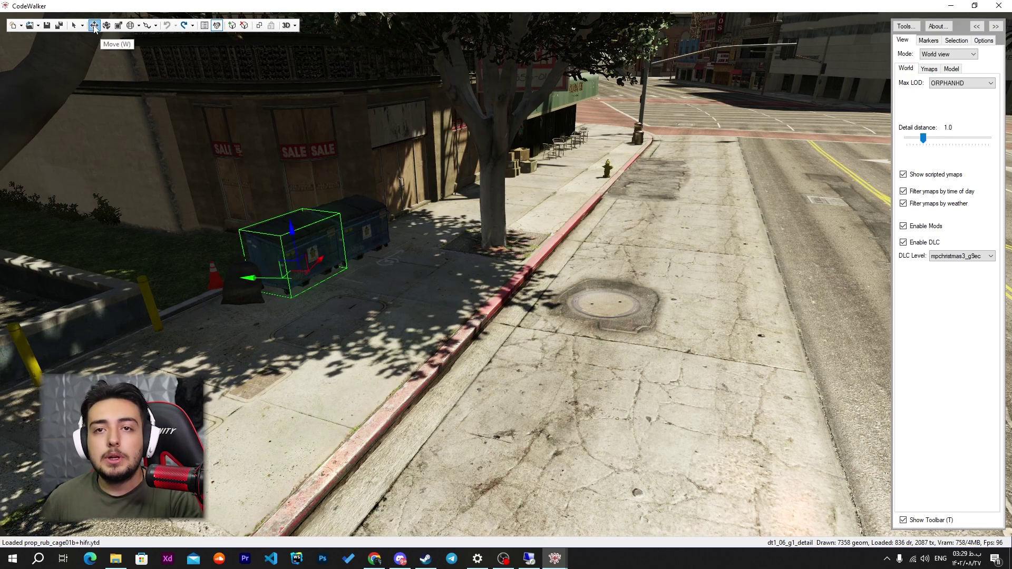
left_click_drag(253, 280, 683, 367)
key("w")
left_click_drag(522, 350, 726, 402)
key("w")
left_click_drag(484, 361, 795, 345)
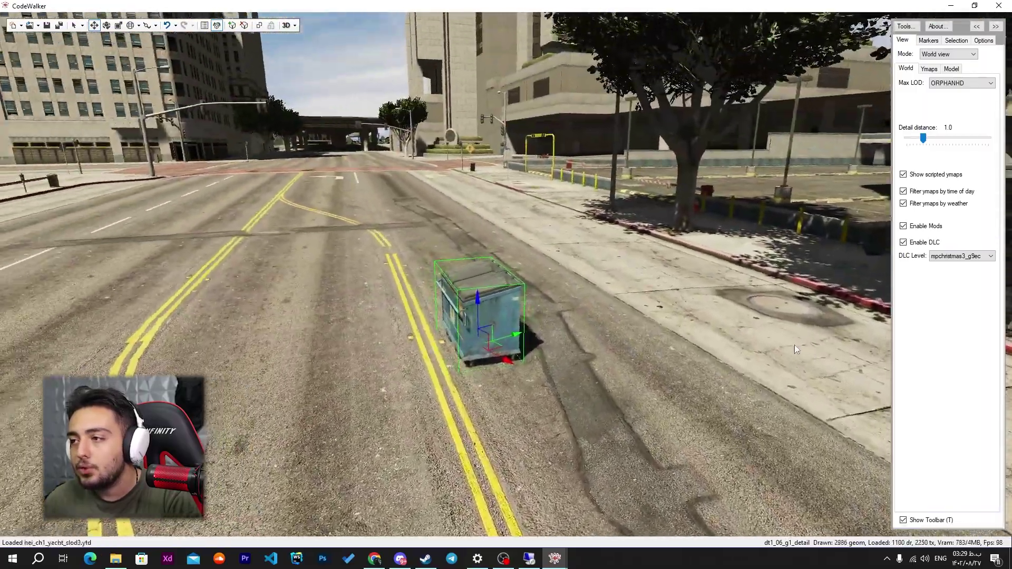
left_click_drag(375, 347, 283, 334)
Step: Show the rotation handles on the dumpster, return to the Move tool, and inspect its placement on the road up close
left_click(107, 26)
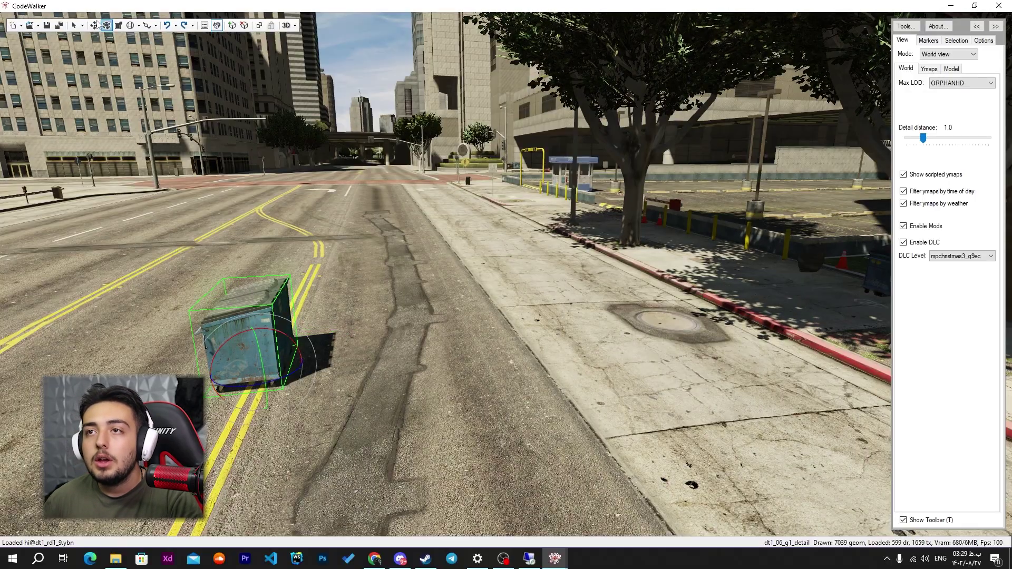
left_click(95, 26)
key("w")
left_click_drag(189, 354, 495, 359)
key("a")
key("w")
key("a")
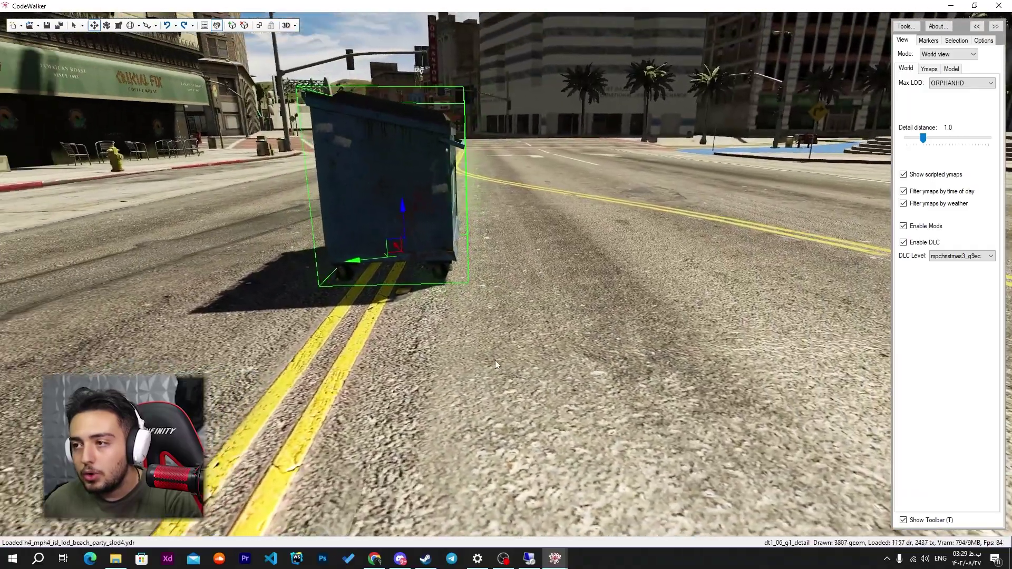
key("w")
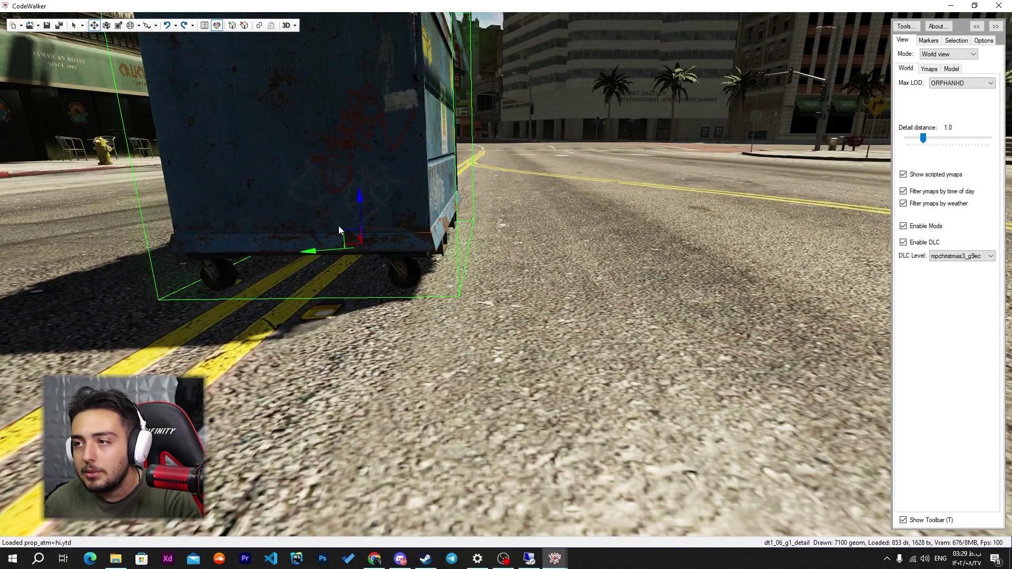
scroll(459, 311, "down", 5)
key("s")
left_click_drag(459, 307, 482, 301)
Step: Restore the MiladWolfTest project window and place it below the dumpster so both can be seen
left_click(556, 567)
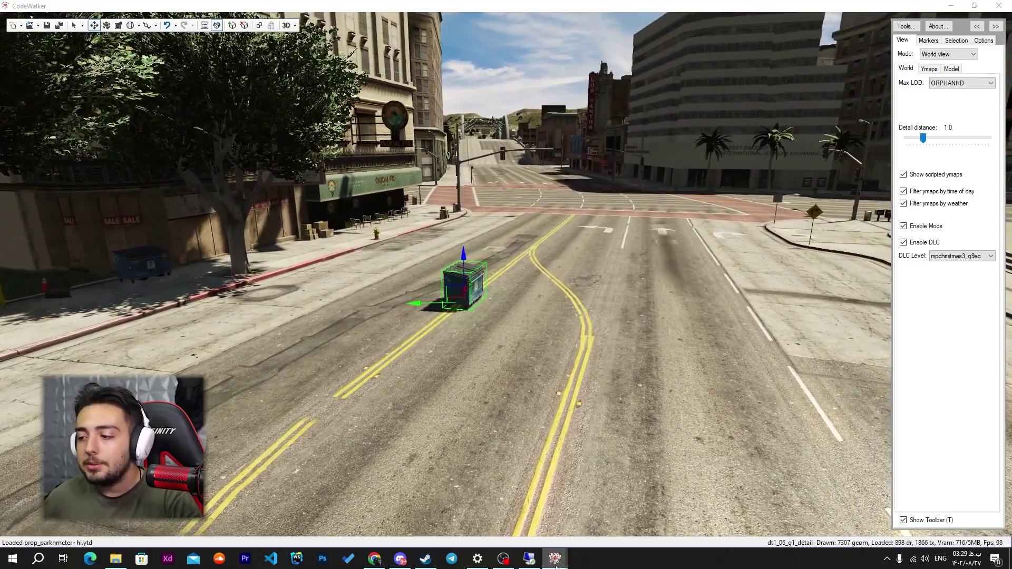
mouse_move(556, 566)
left_click(590, 517)
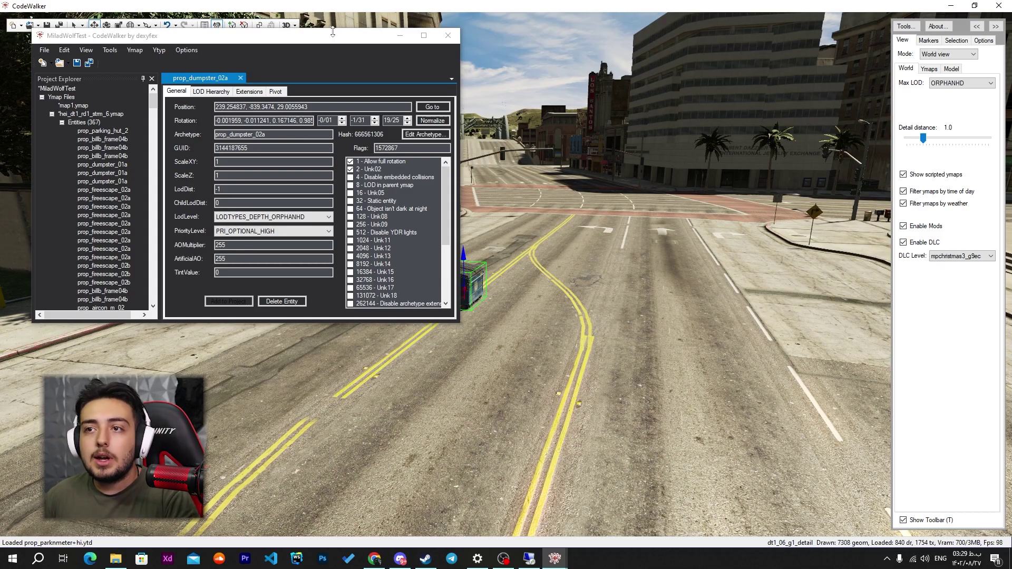
left_click_drag(285, 32, 458, 388)
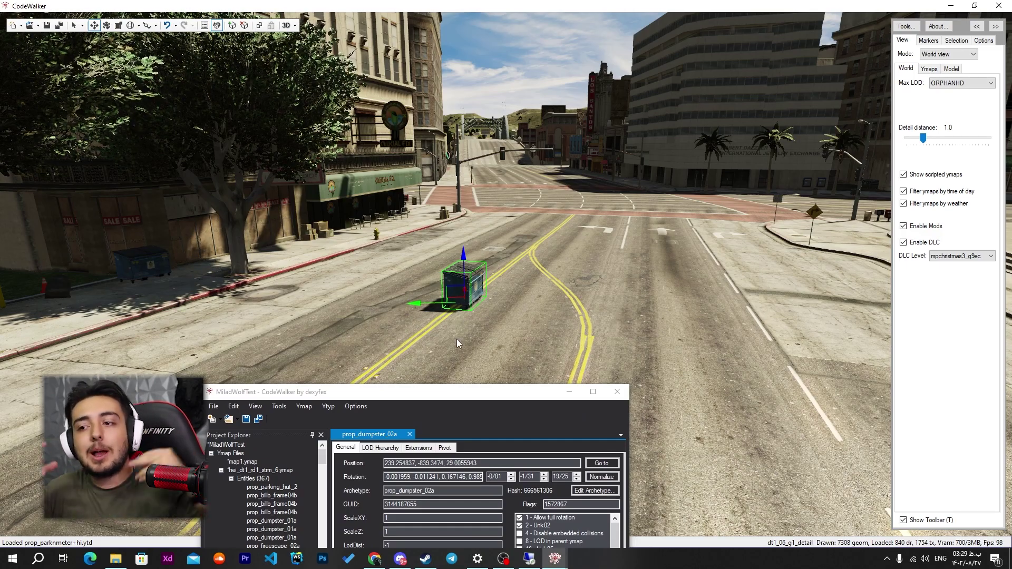
Step: Maximize the project window, select the first prop_dumpster_01a entity of hei_dt1_rd1_strm_6.ymap, and go to it in the world view
left_click_drag(424, 392, 449, 91)
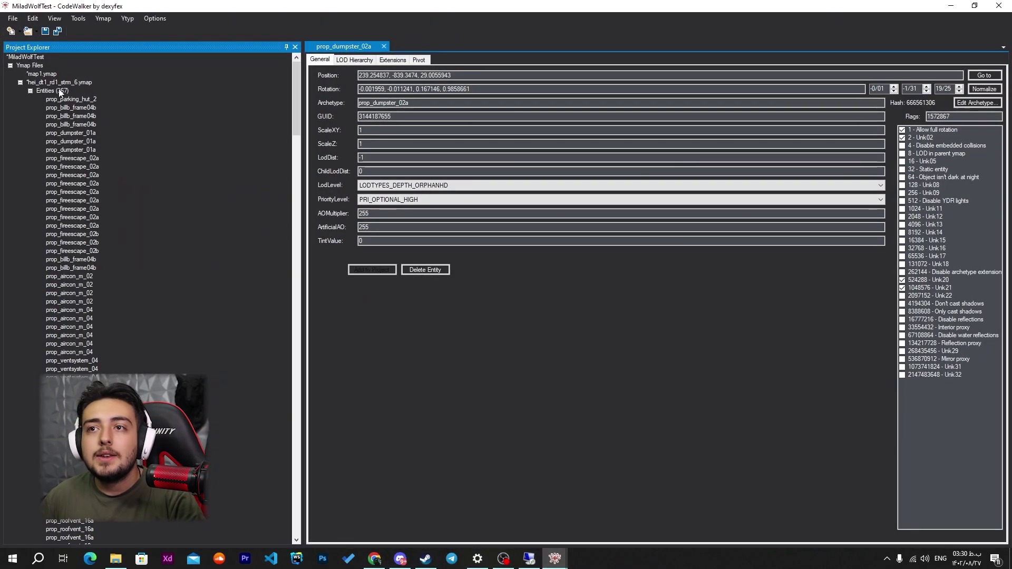
left_click(73, 193)
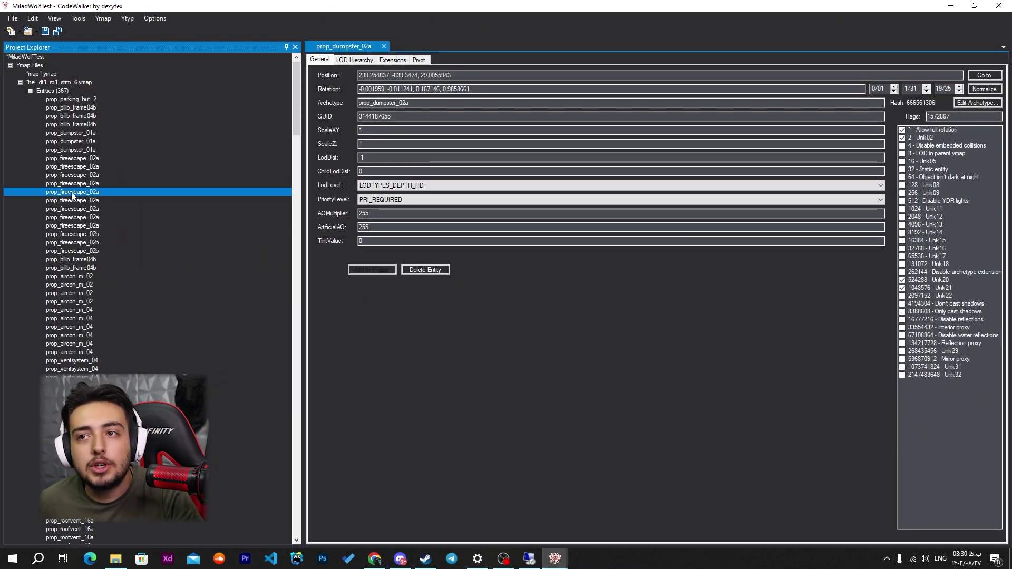
left_click(158, 276)
left_click(95, 168)
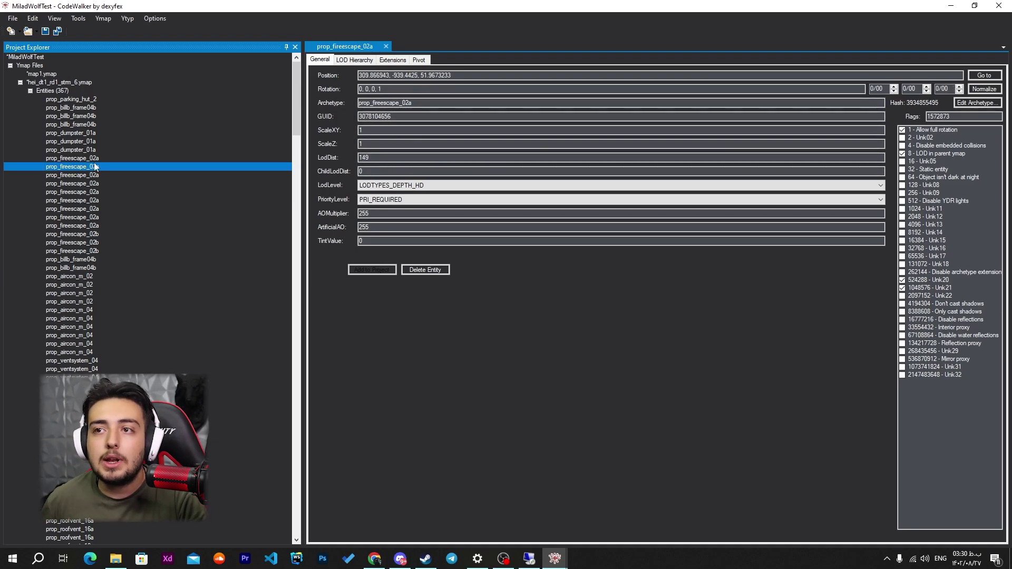
left_click(88, 134)
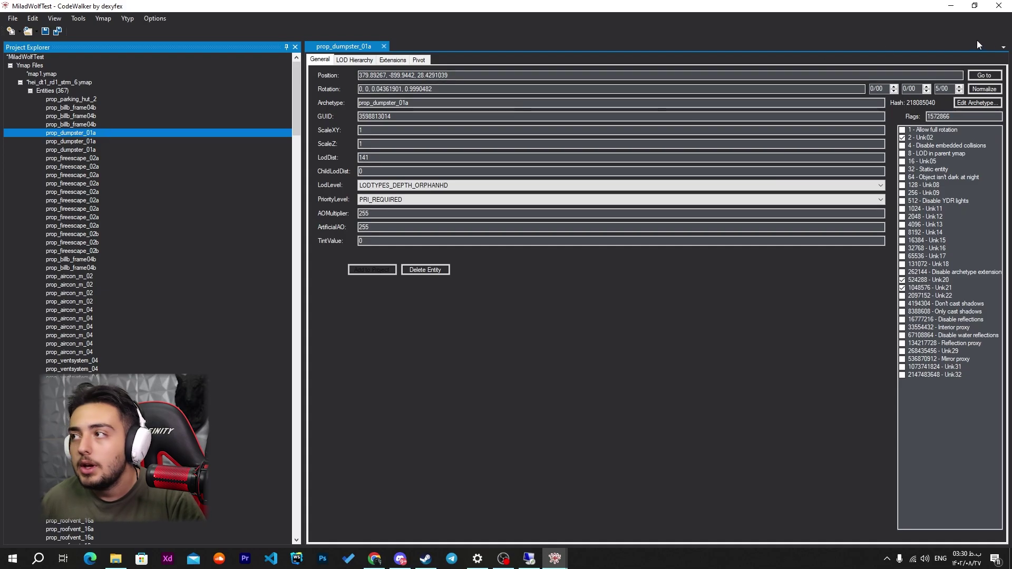
left_click(984, 75)
left_click(951, 6)
scroll(498, 327, "down", 10)
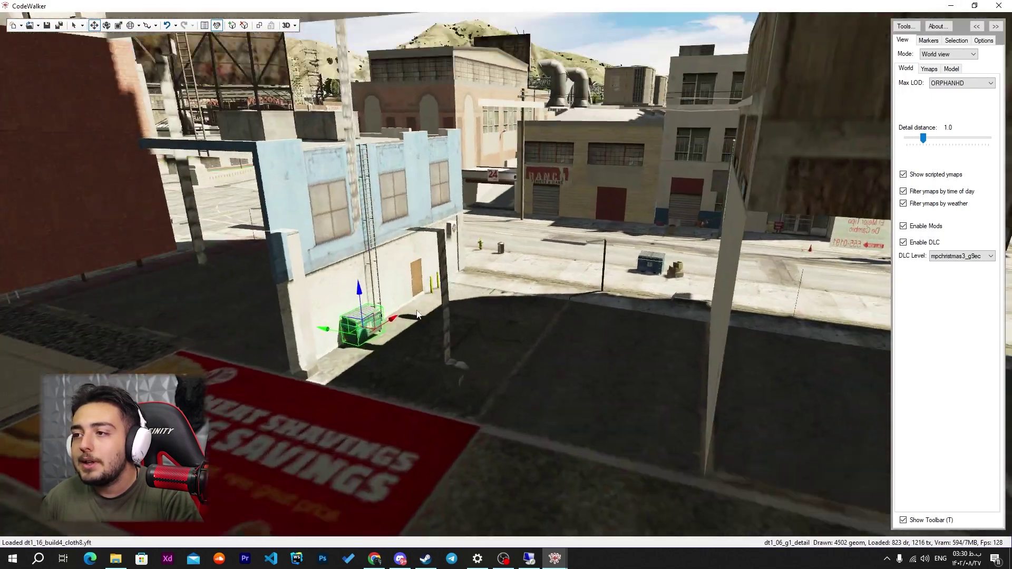
Step: Return to the blue dumpster on the road's yellow lines, select it, and bring up its properties in the project window
key("d")
left_click_drag(417, 315, 500, 341)
key("s")
key("w")
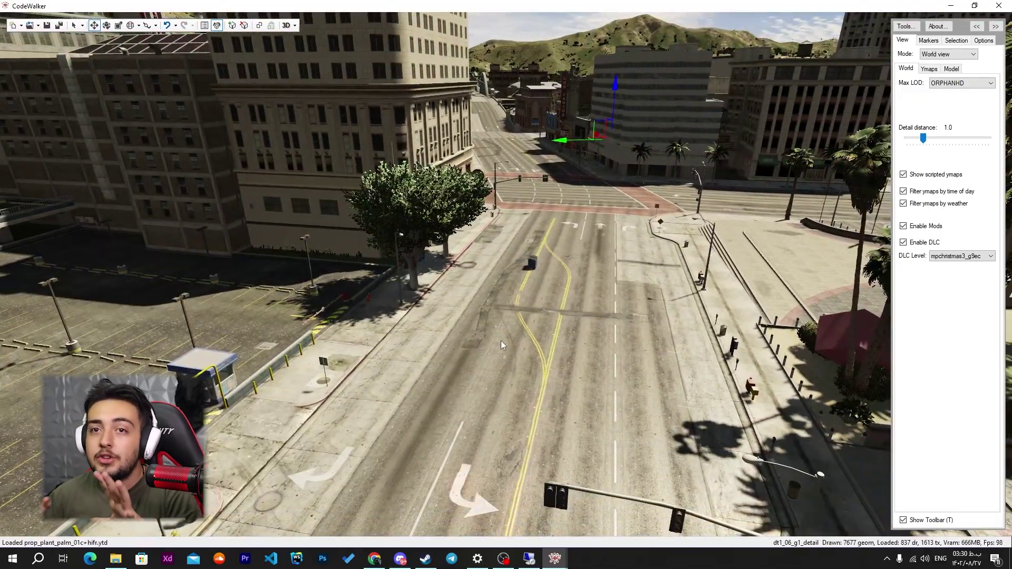
mouse_move(501, 341)
left_mouse_down()
mouse_move(517, 338)
mouse_move(505, 333)
left_mouse_up()
key("w")
scroll(504, 333, "up", 3)
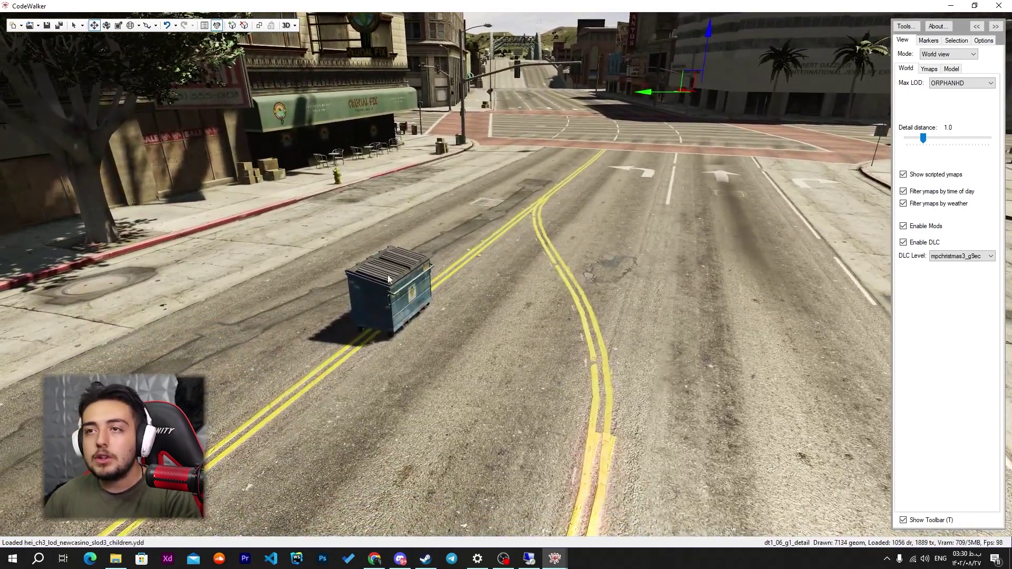
left_click(74, 25)
left_click(390, 290)
mouse_move(532, 559)
left_click(580, 526)
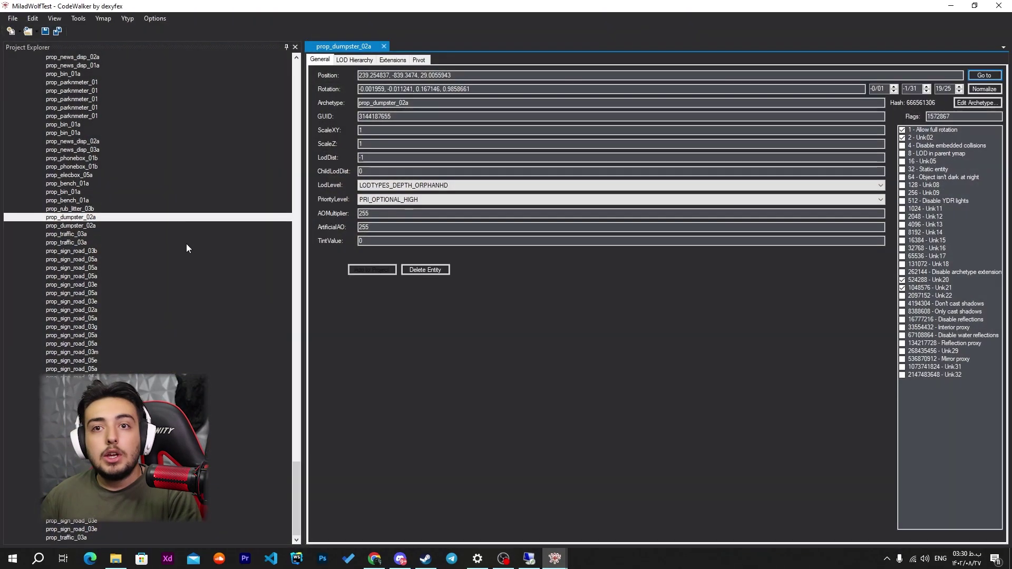
Step: Examine the entity list of hei_dt1_rd1_strm_6.ymap, locate the moved dumpster's prop_dumpster_02a entry, and check it against the world view
scroll(121, 219, "up", 10)
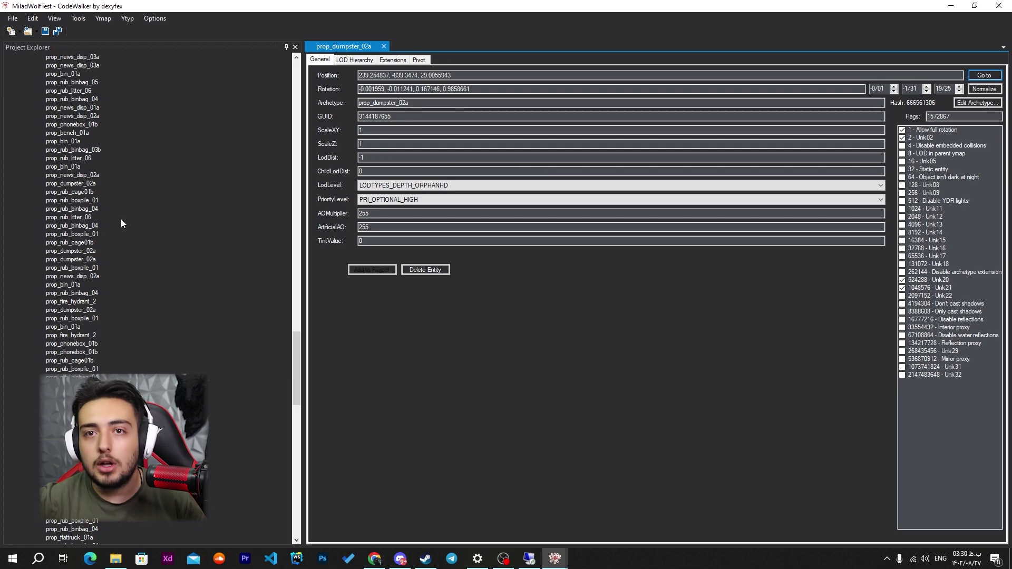
scroll(121, 219, "up", 10)
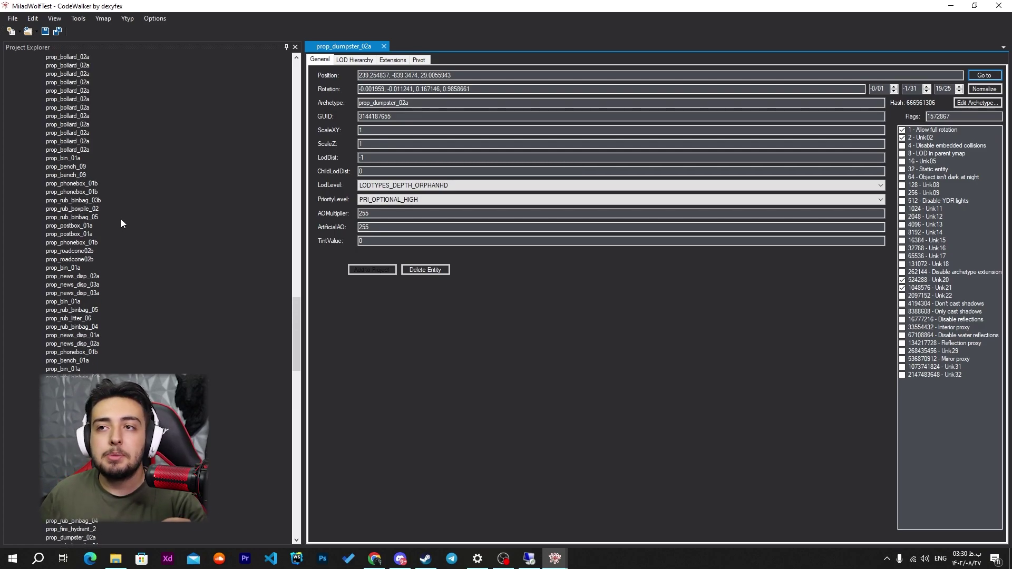
left_click_drag(295, 314, 298, 126)
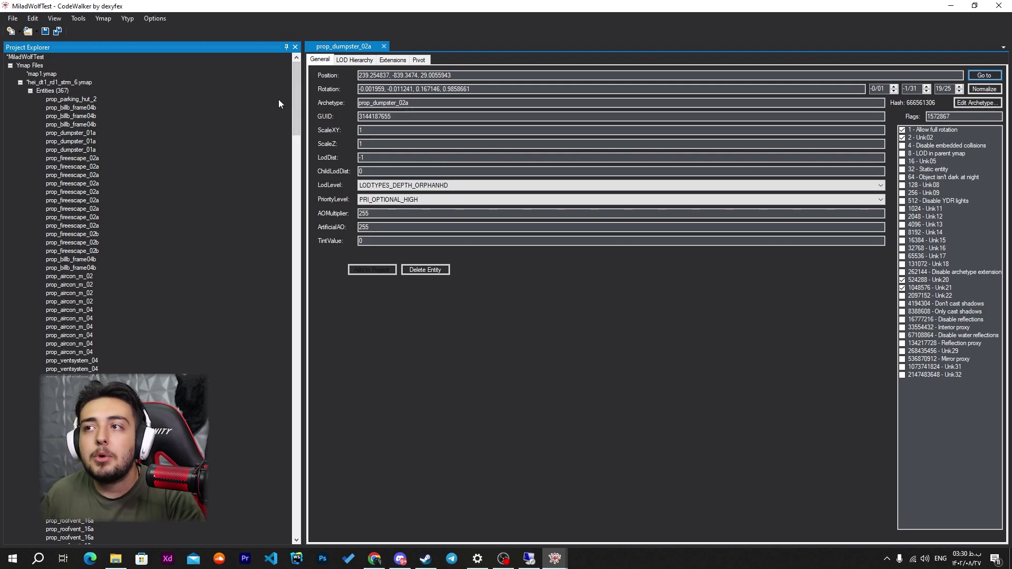
left_click_drag(297, 94, 258, 453)
left_click(90, 285)
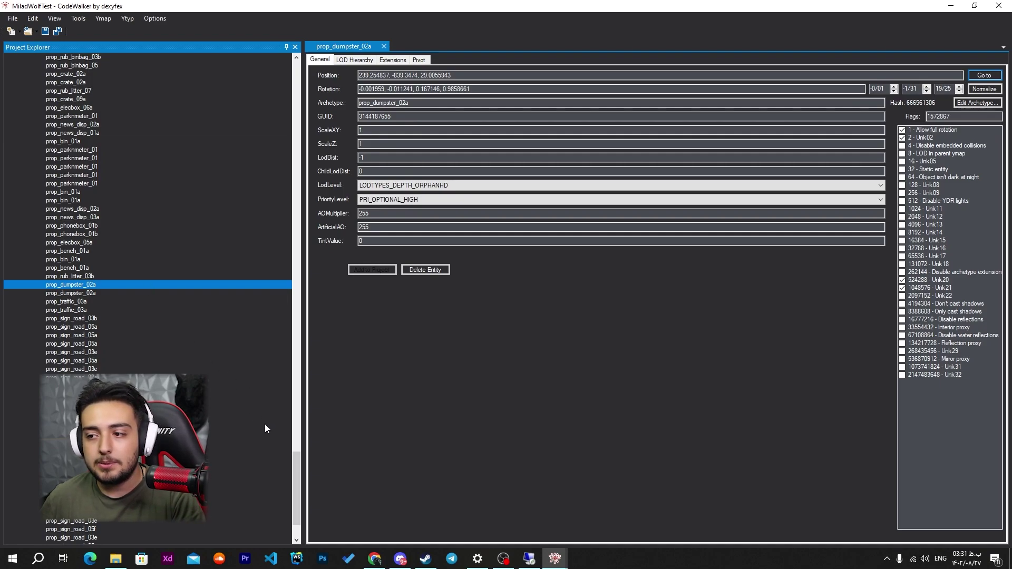
left_click_drag(297, 488, 297, 98)
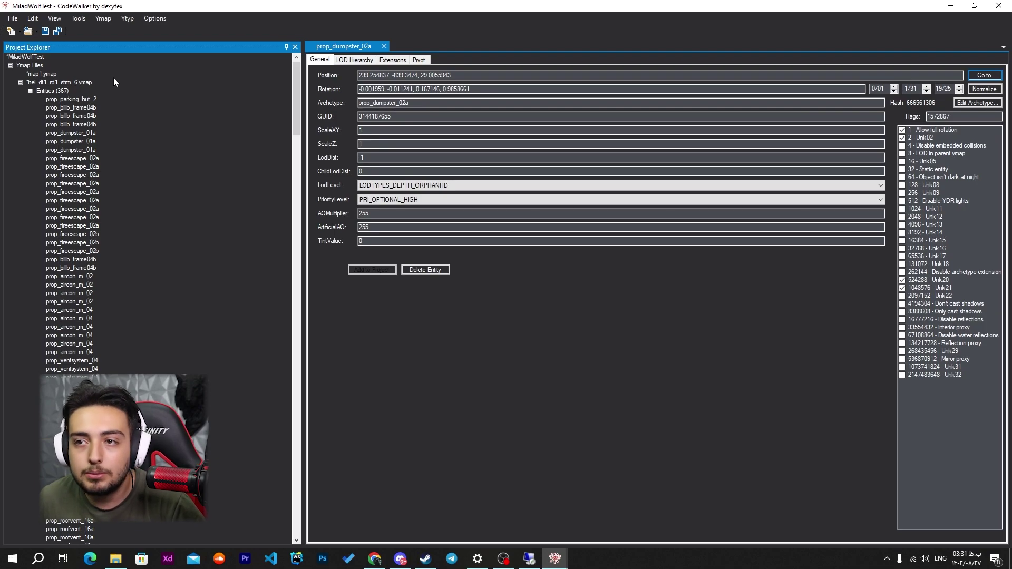
double_click(368, 5)
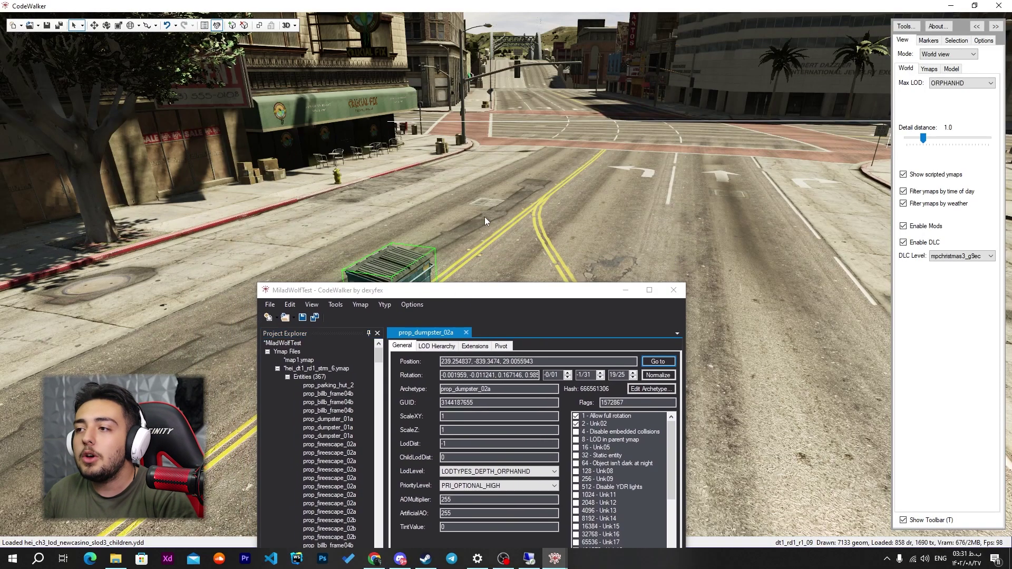
left_click_drag(490, 293, 657, 142)
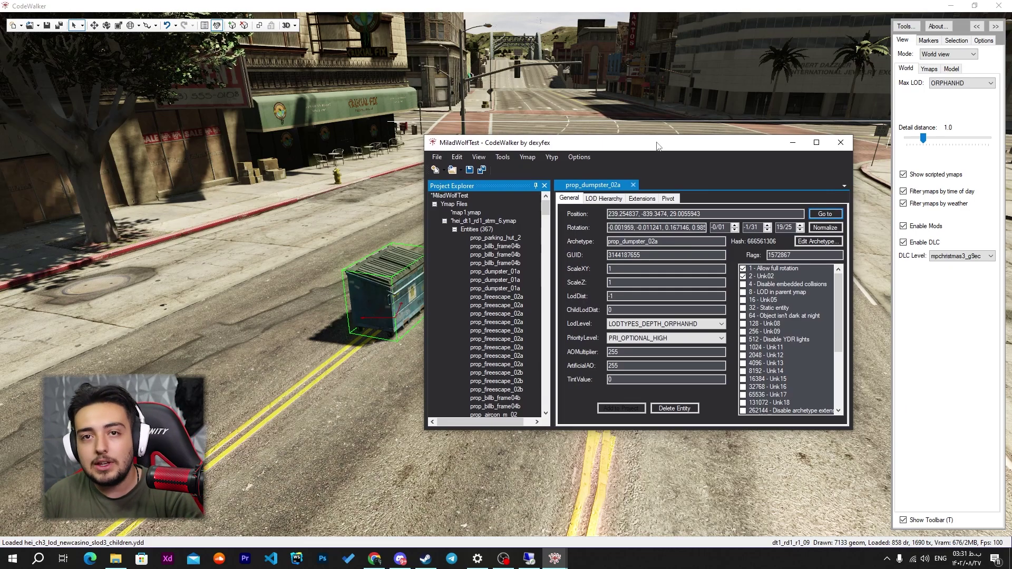
double_click(657, 146)
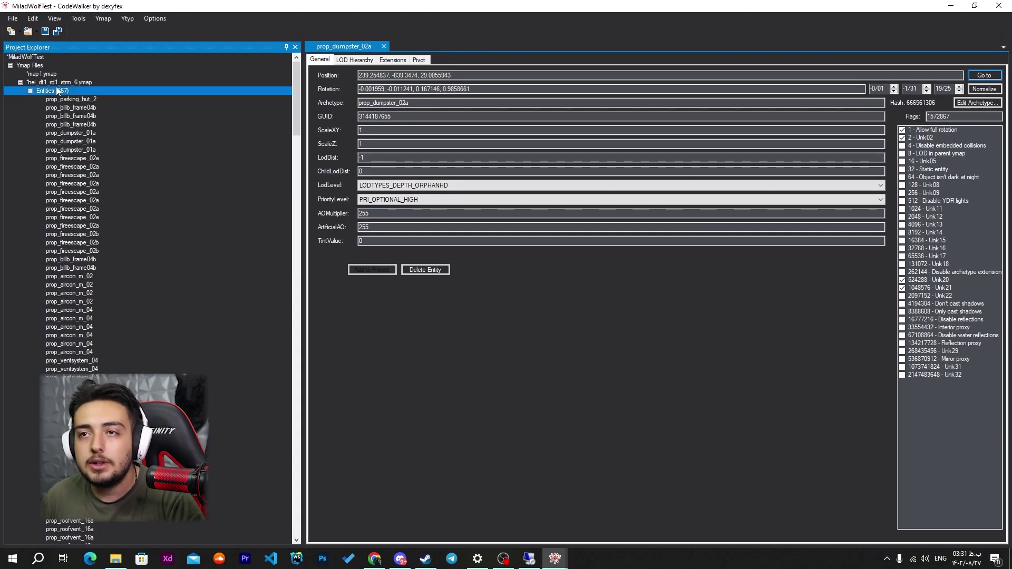
Step: Open the properties of hei_dt1_rd1_strm_6.ymap with its entity list collapsed, and calculate all its flags and extents
left_click(58, 91)
left_click(71, 83)
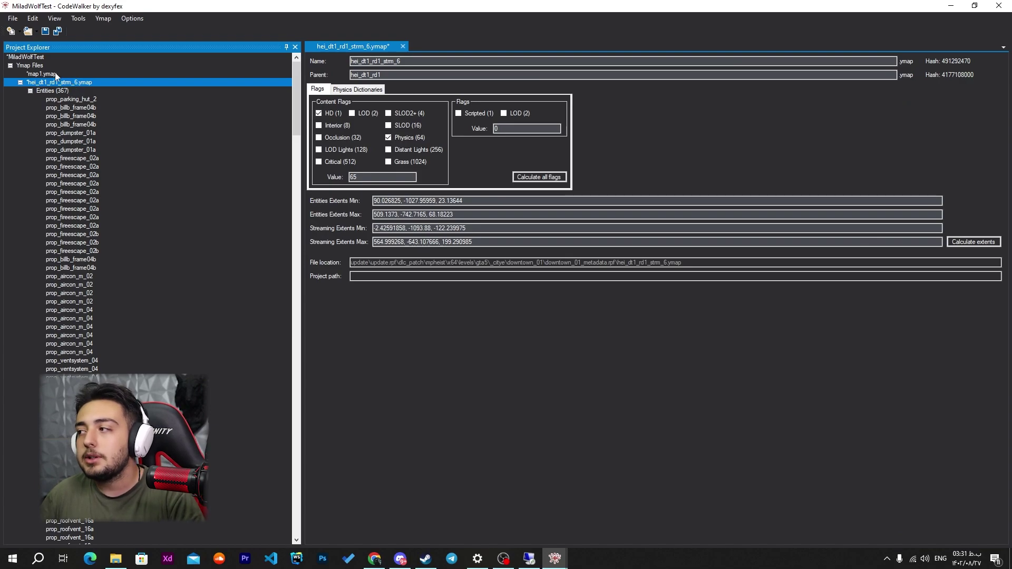
left_click(30, 90)
left_click(20, 83)
left_click(20, 82)
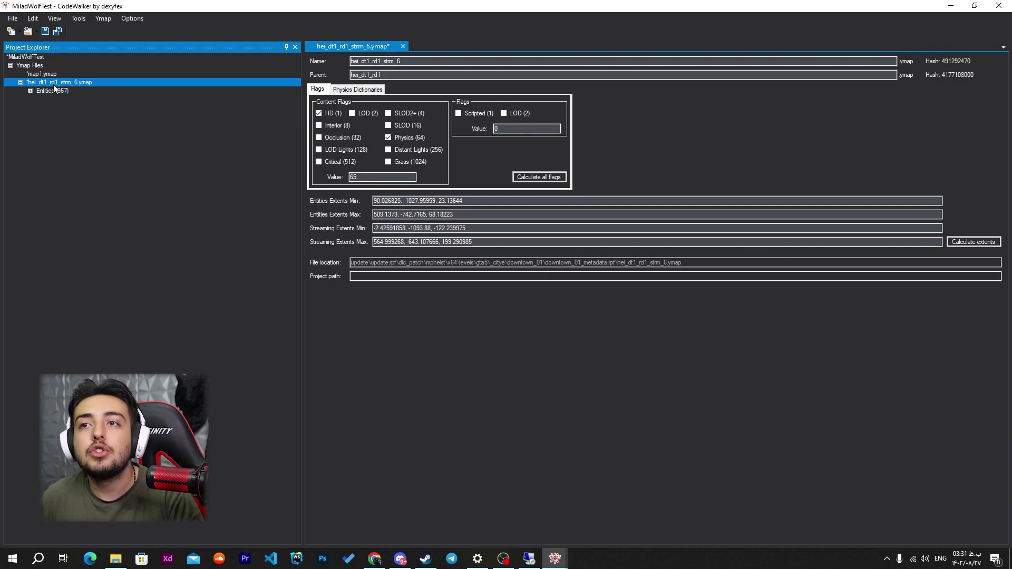
left_click(539, 178)
left_click(972, 242)
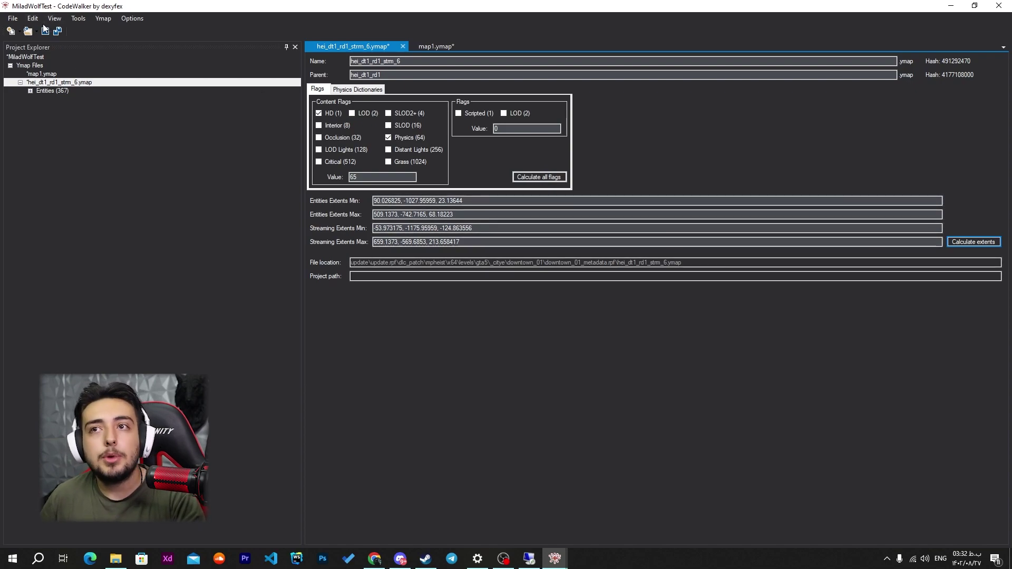
Step: Start saving hei_dt1_rd1_strm_6.ymap and create and open a Desktop folder named miladwolftestmap as its destination
left_click(13, 19)
left_click(20, 20)
left_click(13, 19)
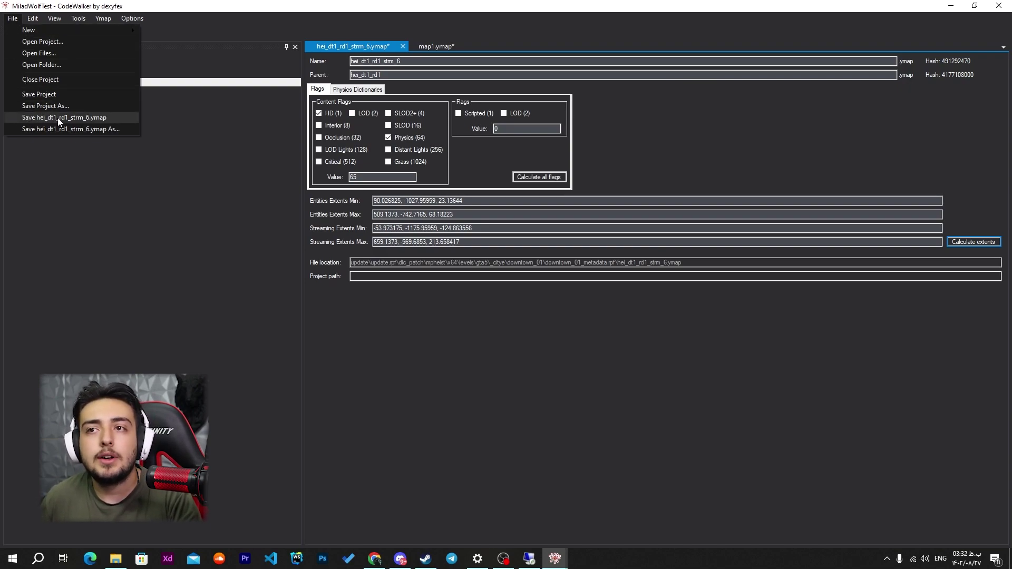
left_click(112, 117)
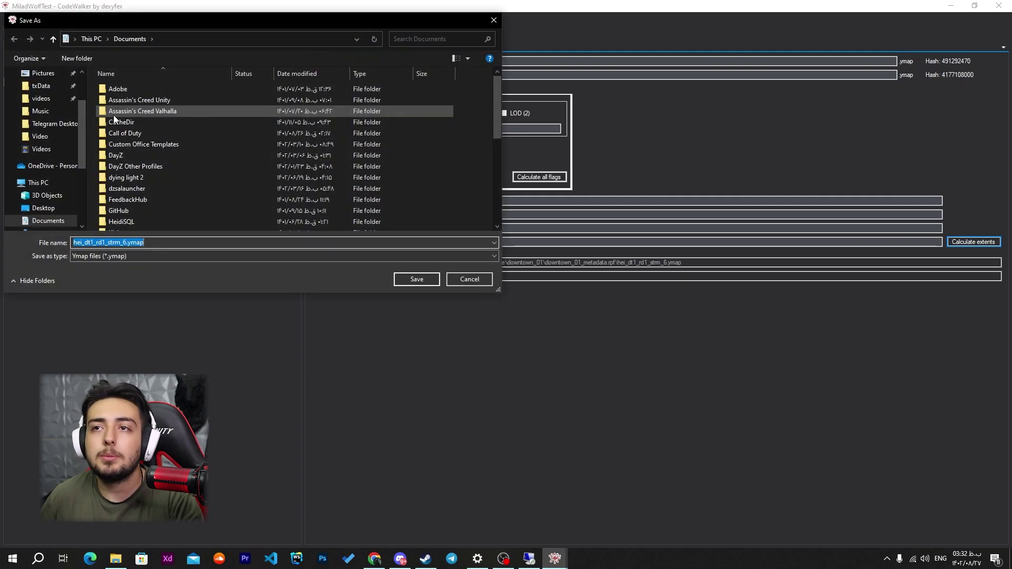
scroll(174, 154, "down", 5)
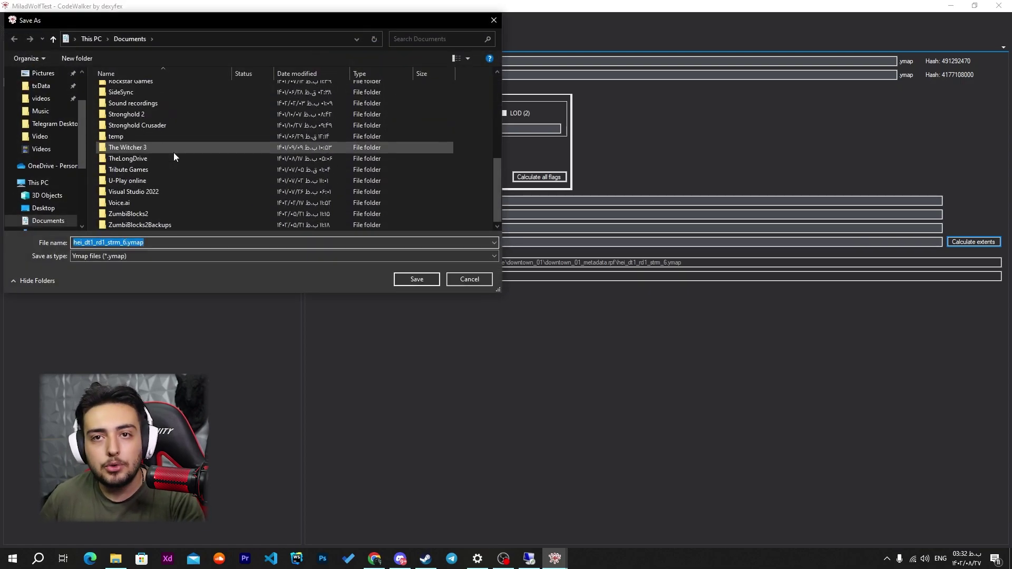
left_click(69, 211)
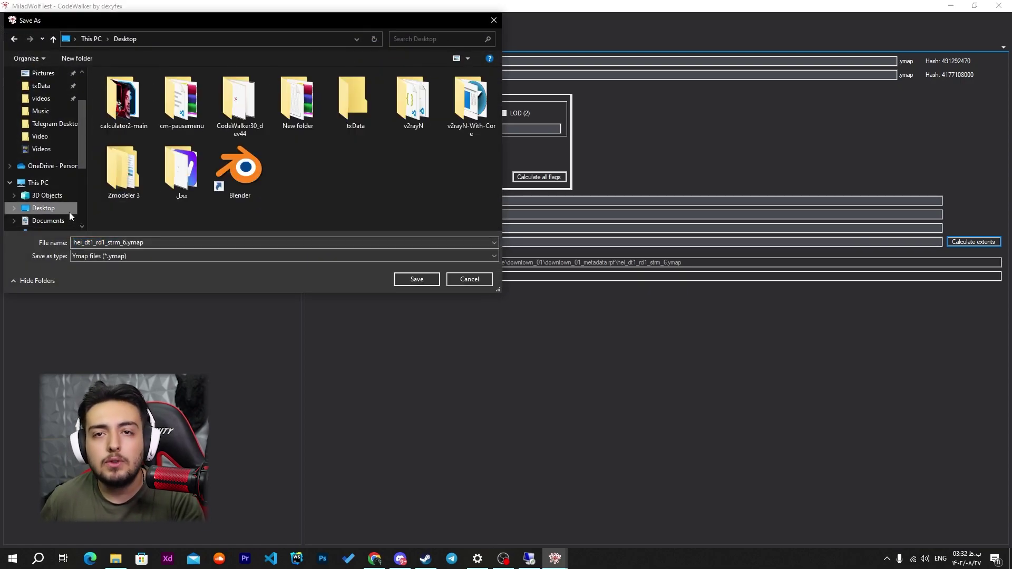
left_click(75, 63)
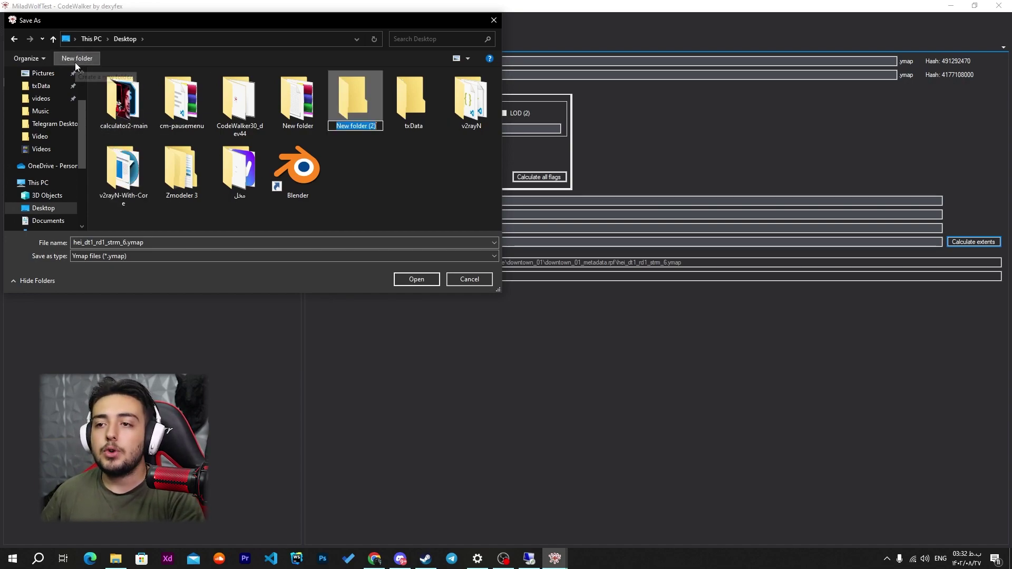
type("miladwolftestmap")
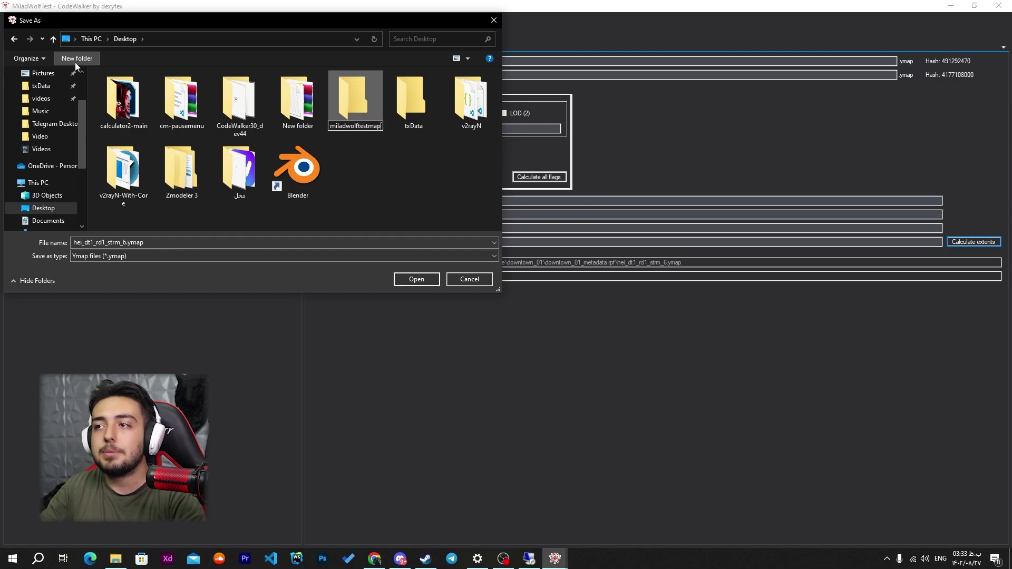
key("Return")
key("Return")
Step: Create a subfolder named stream inside miladwolftestmap and save hei_dt1_rd1_strm_6.ymap in it
right_click(187, 135)
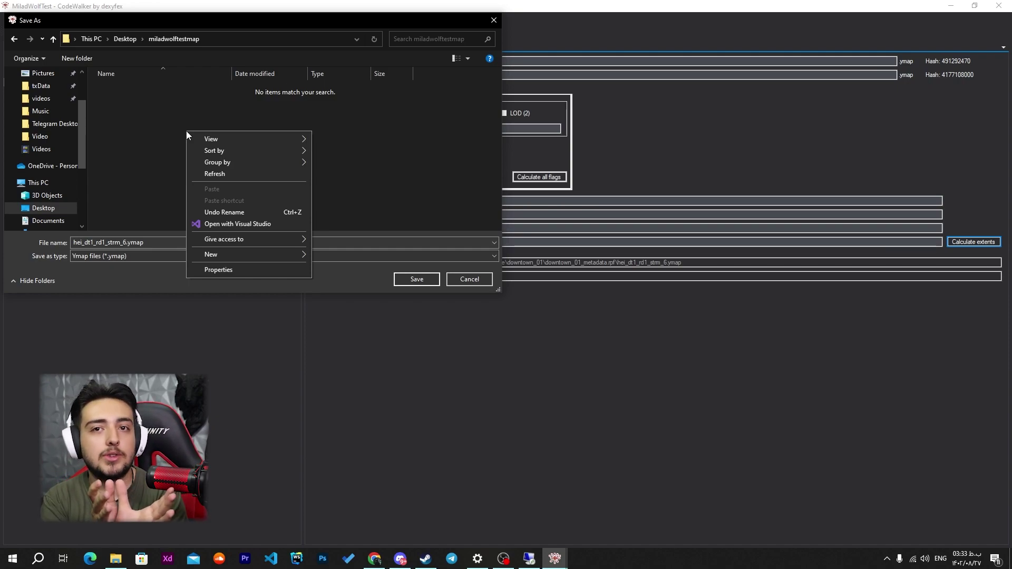
mouse_move(264, 254)
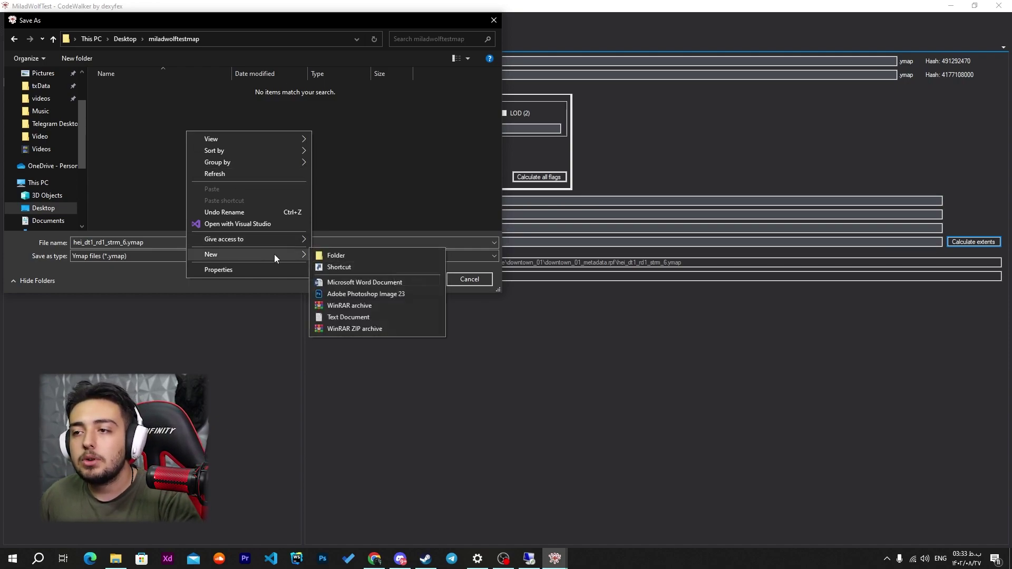
left_click(322, 253)
type("stream")
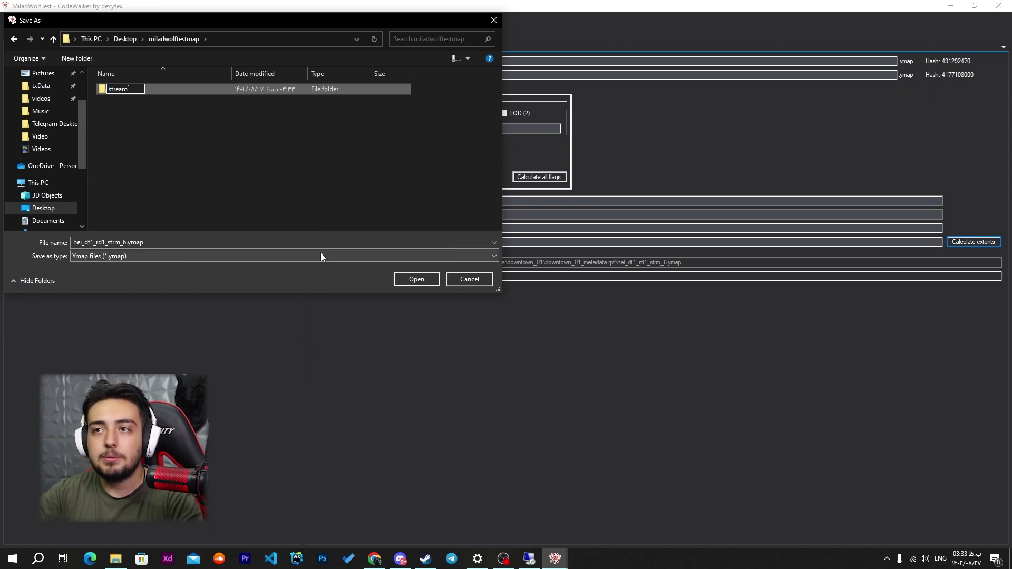
key("Return")
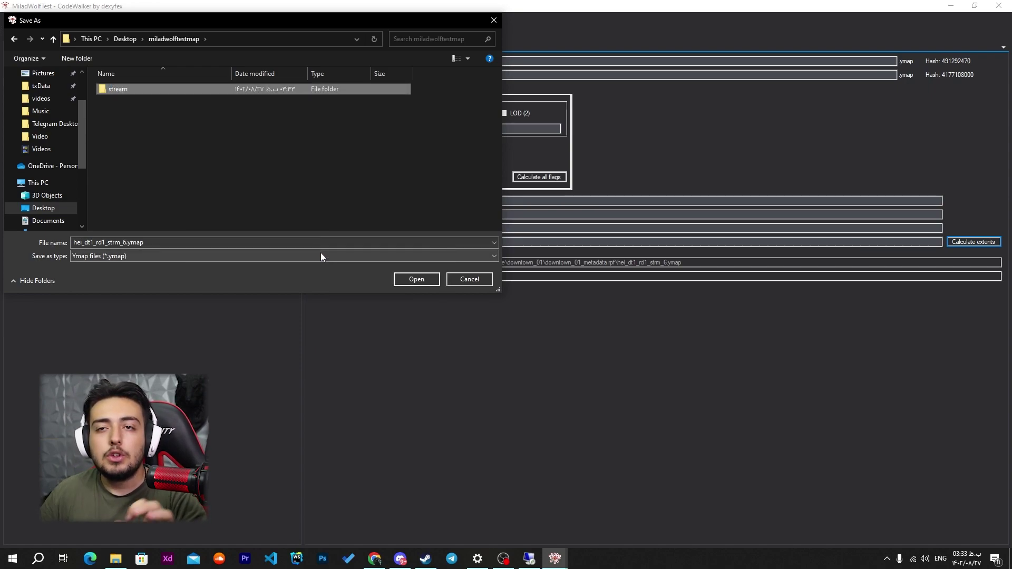
double_click(175, 93)
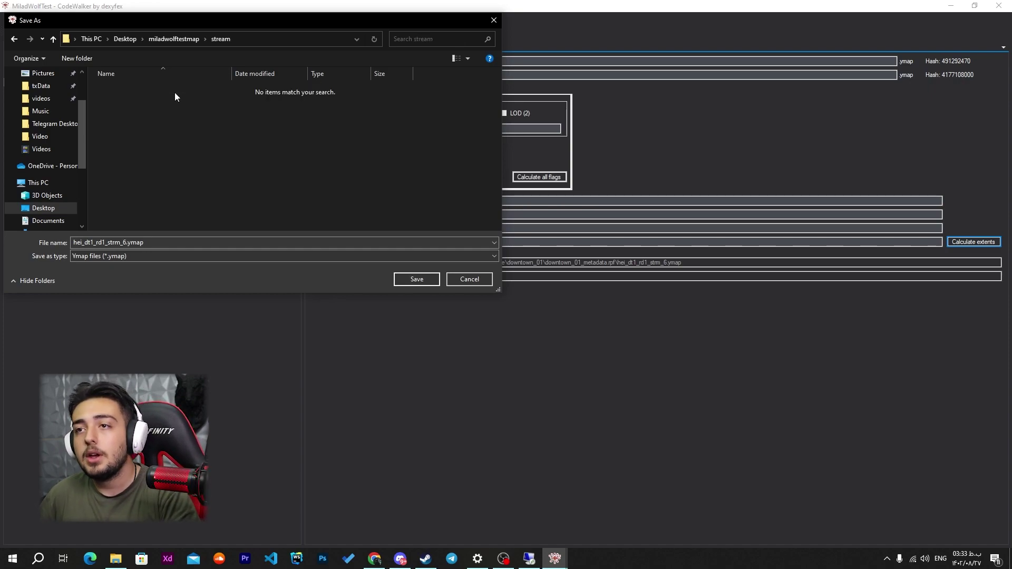
left_click(409, 279)
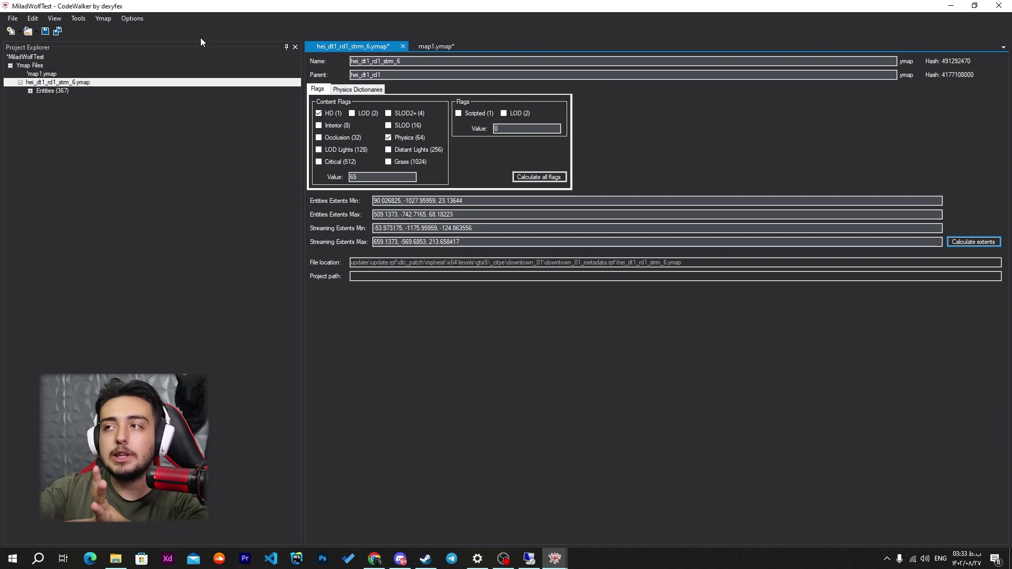
Step: Generate the project's manifest and save it as _manifest.ymf in the stream folder of miladwolftestmap
left_click(73, 21)
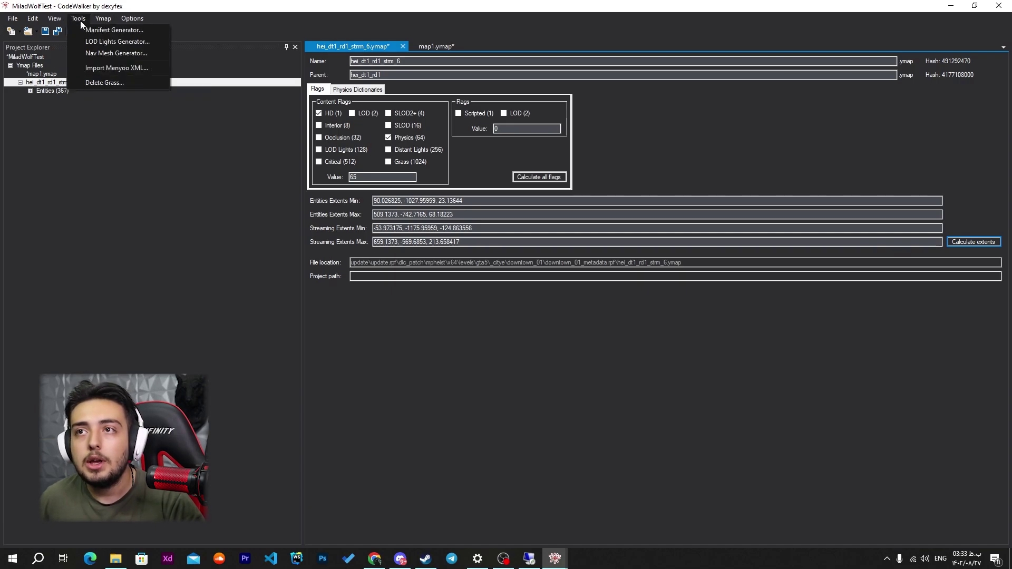
left_click(105, 30)
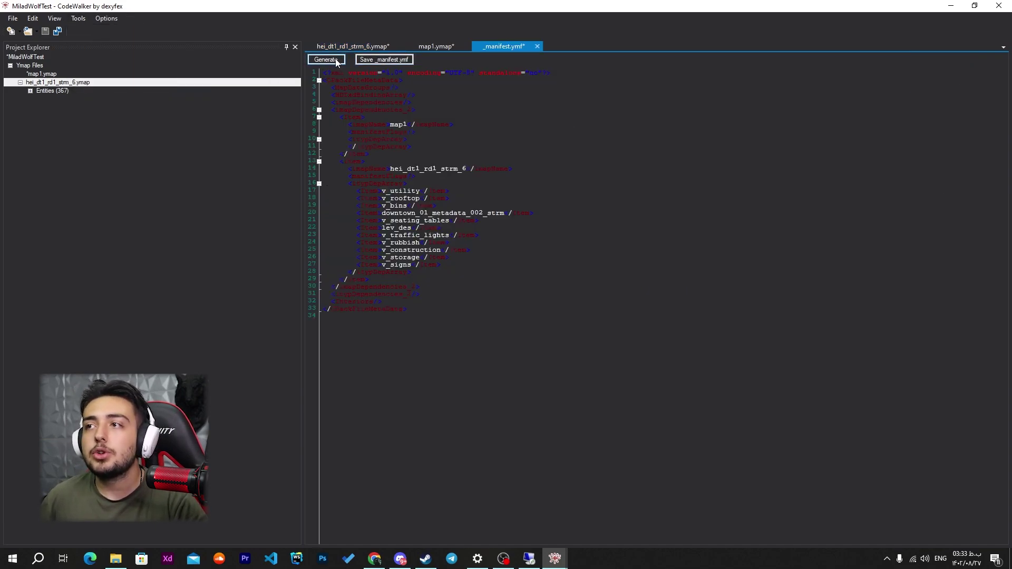
left_click_drag(436, 310, 332, 47)
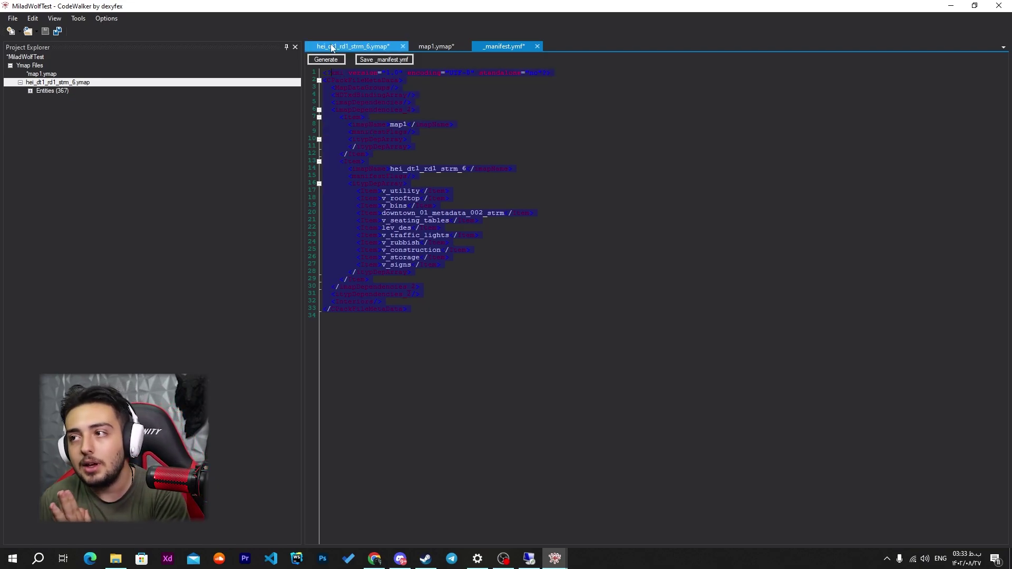
left_click(370, 59)
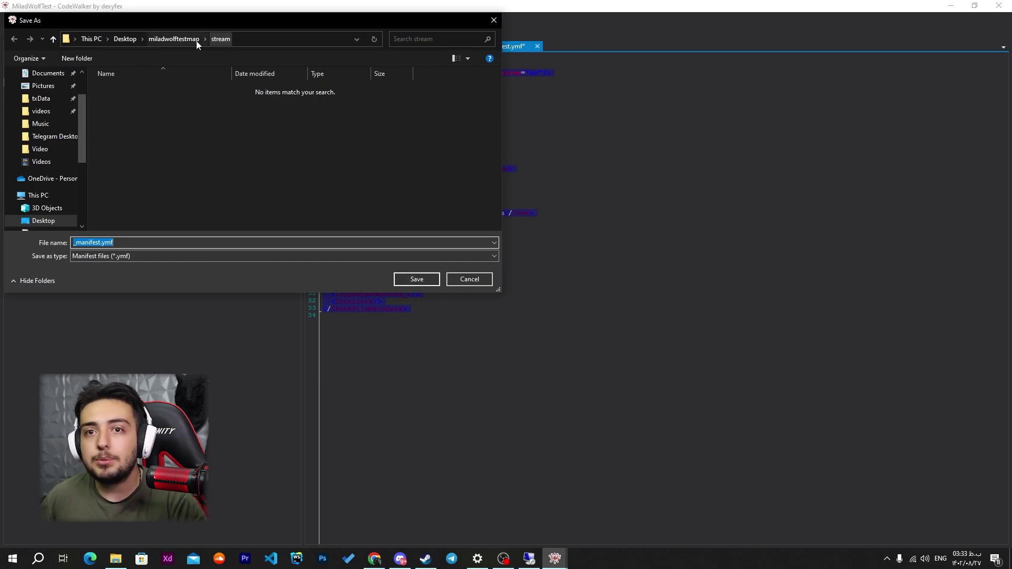
left_click(417, 278)
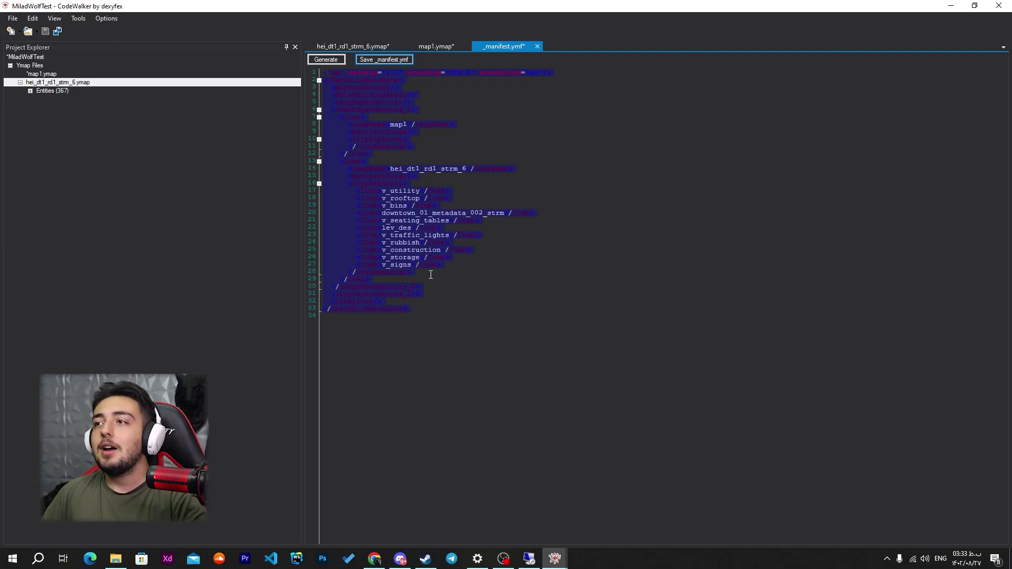
Step: Minimise CodeWalker, switch to File Explorer, and check the saved manifest and Ymap files in miladwolftestmap's stream folder
double_click(430, 6)
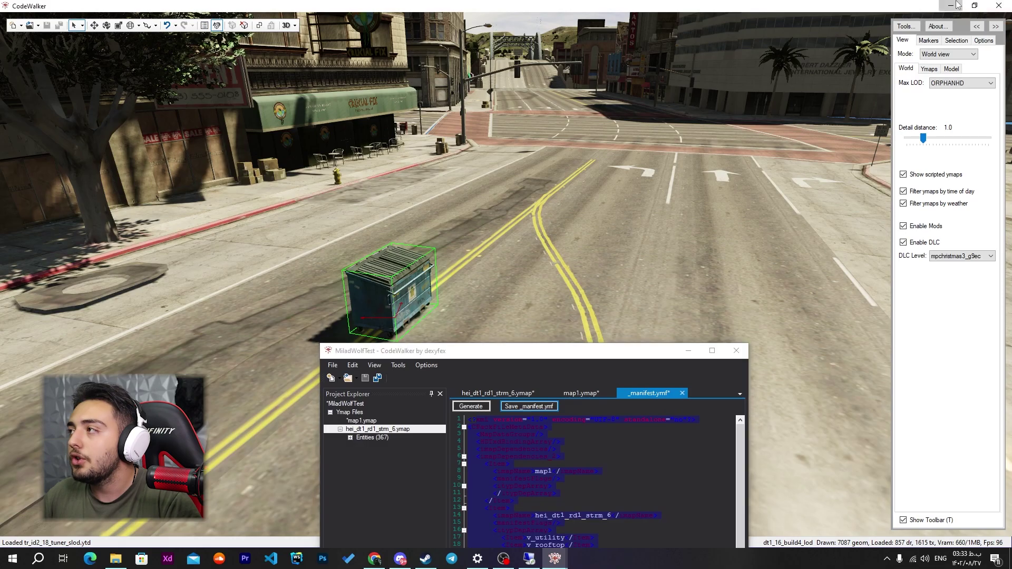
left_click(951, 5)
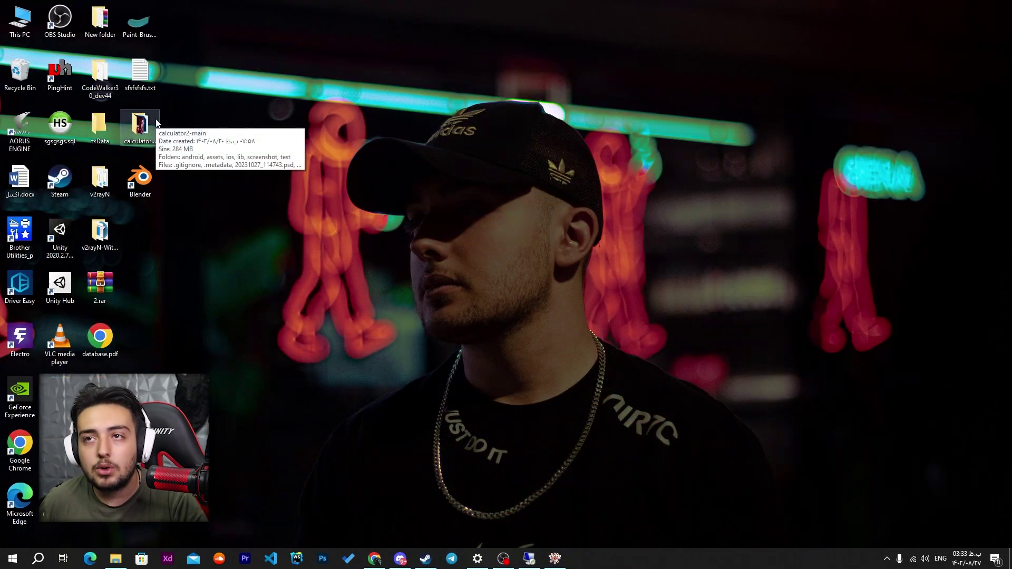
left_click(116, 559)
double_click(464, 121)
key("ctrl+a")
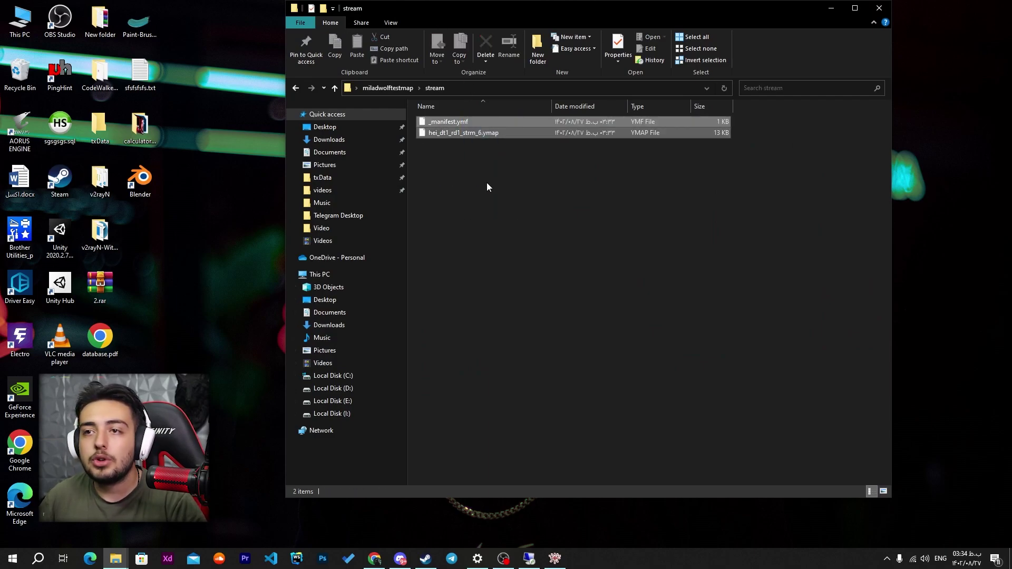
Step: Create a new text document in the miladwolftestmap folder, beside the stream folder, and name it __resource.lua
key("alt+Left")
right_click(452, 165)
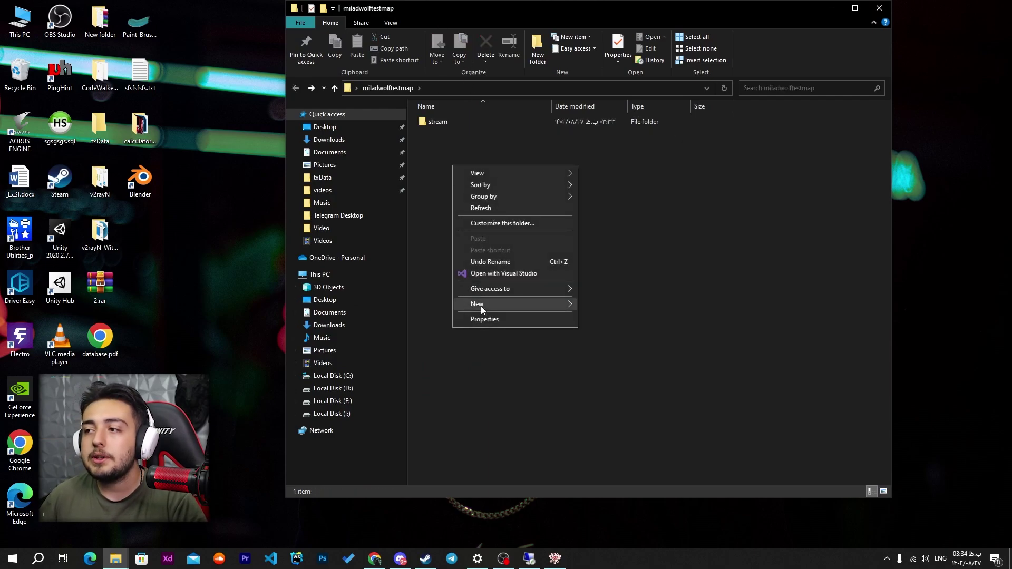
mouse_move(481, 305)
left_click(615, 367)
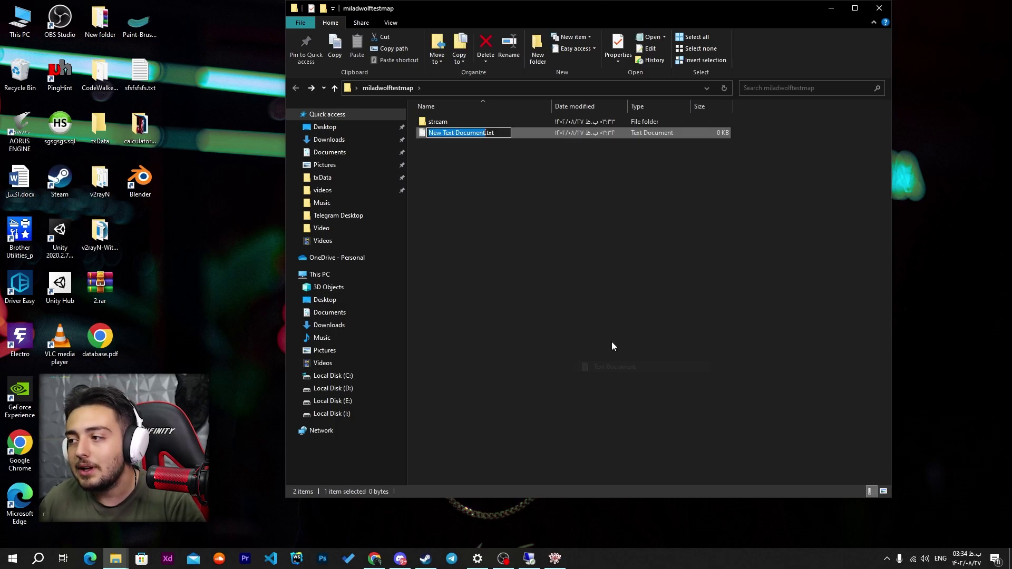
key("ctrl+a")
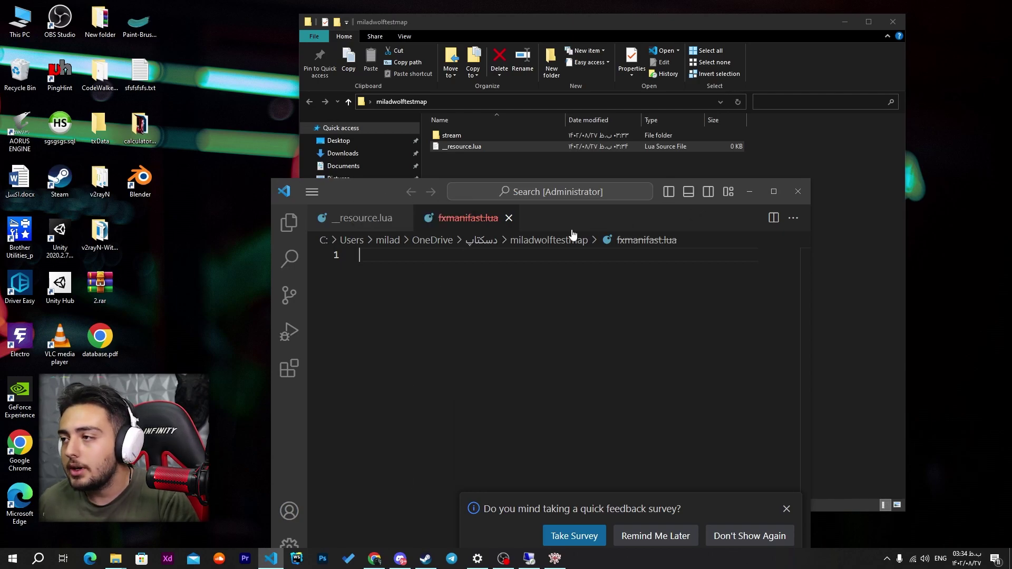
Step: Close the deleted fxmanifast.lua in Visual Studio Code and open miladwolftestmap's __resource.lua in a maximised editor window
left_click(510, 218)
left_click(755, 188)
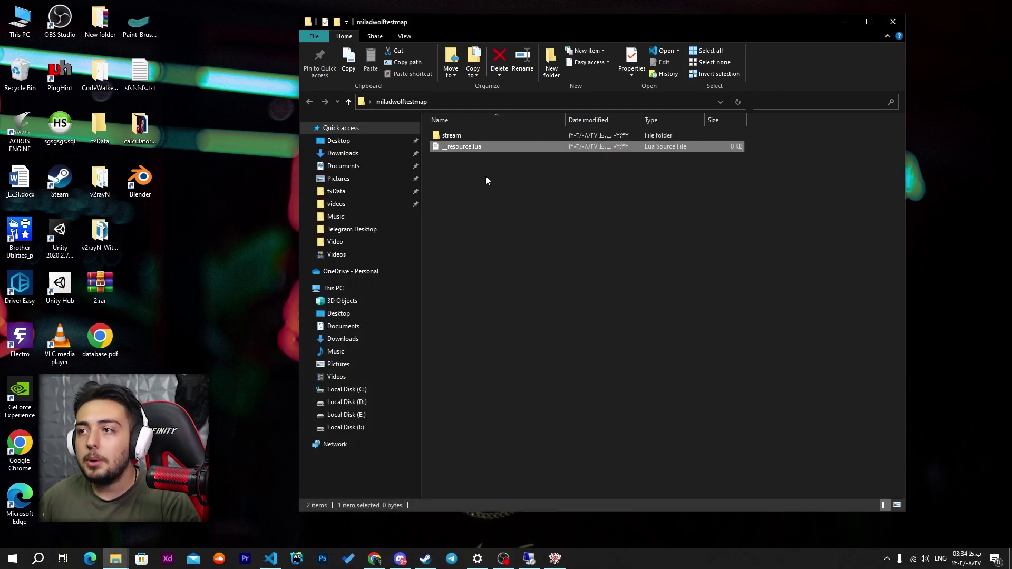
double_click(476, 148)
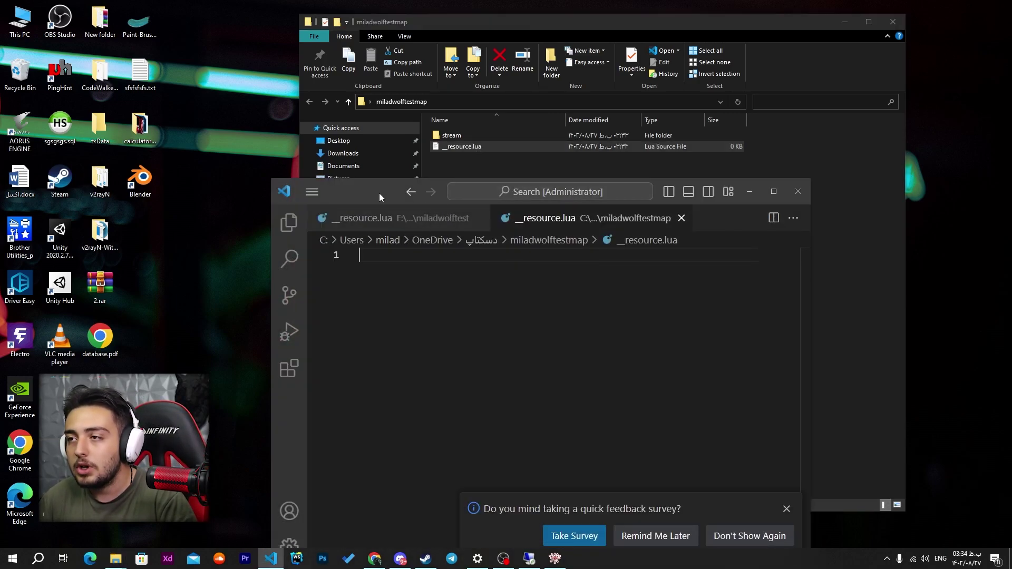
double_click(379, 193)
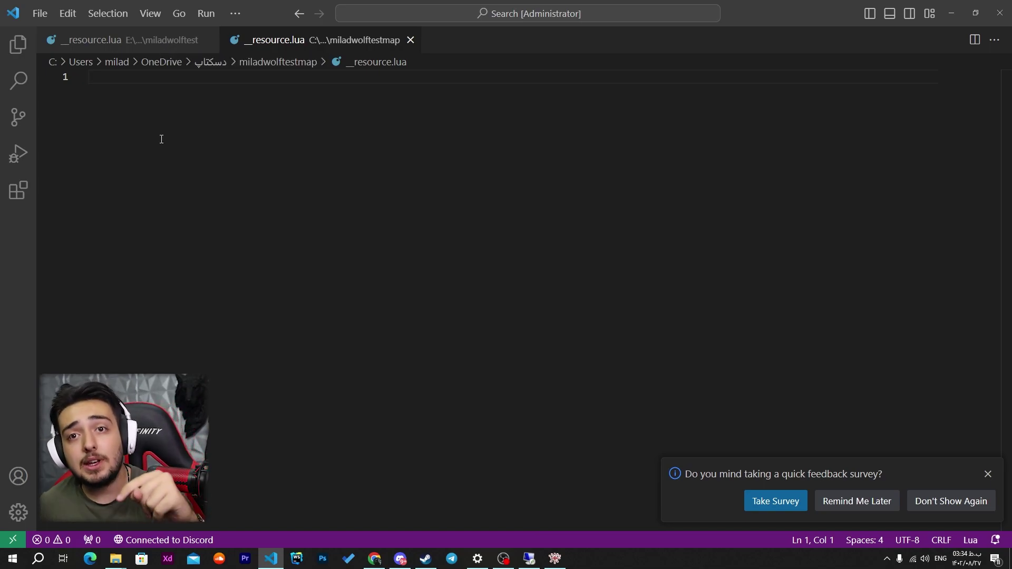
Step: Bring up the miladwolftest resource's __resource.lua and select its whole line this_is_a_map "yes"
left_click(127, 42)
left_click_drag(207, 79, 52, 87)
triple_click(133, 83)
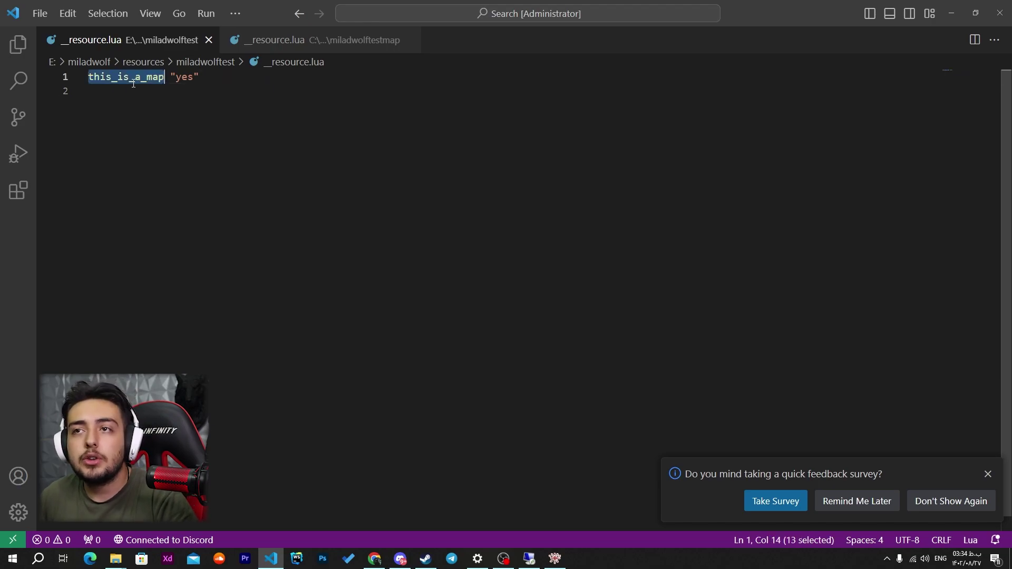
double_click(138, 80)
left_click_drag(202, 78, 86, 78)
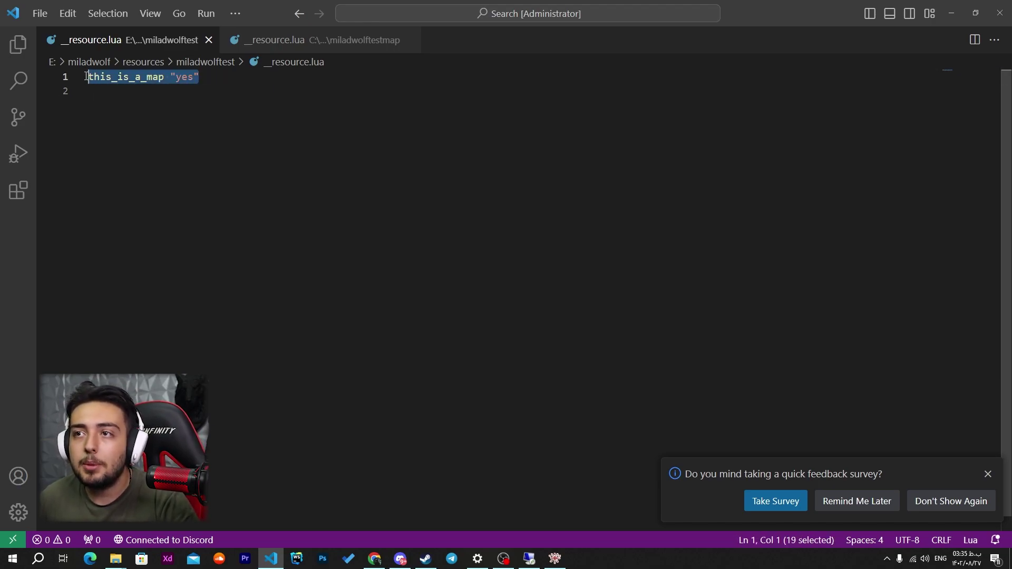